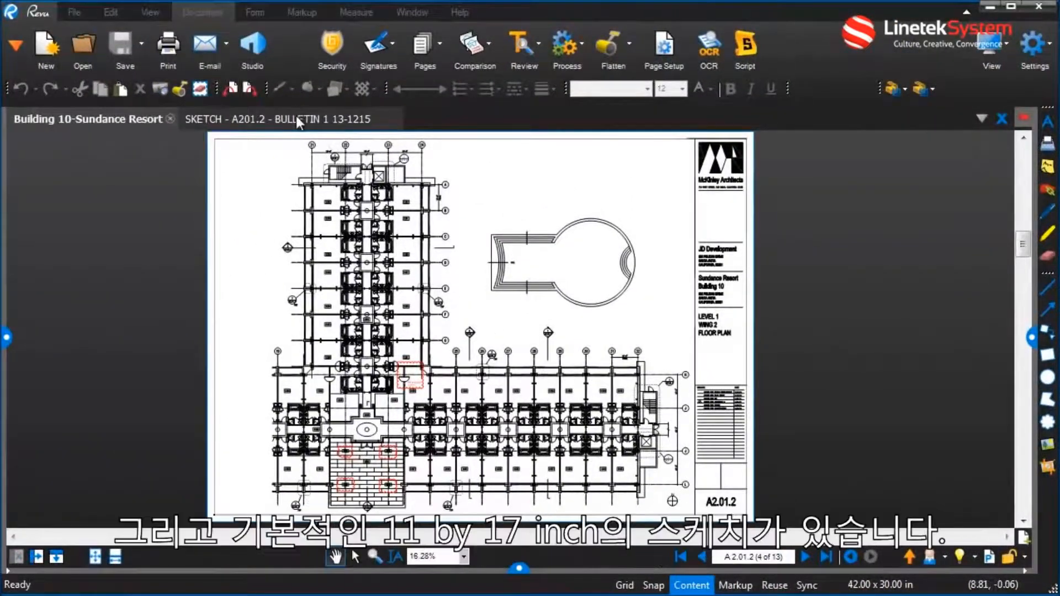
- View the whole A201.2 bulletin sketch and the matching wing around gridlines 25 to 32 on the Building 10 floor plan
click(298, 120)
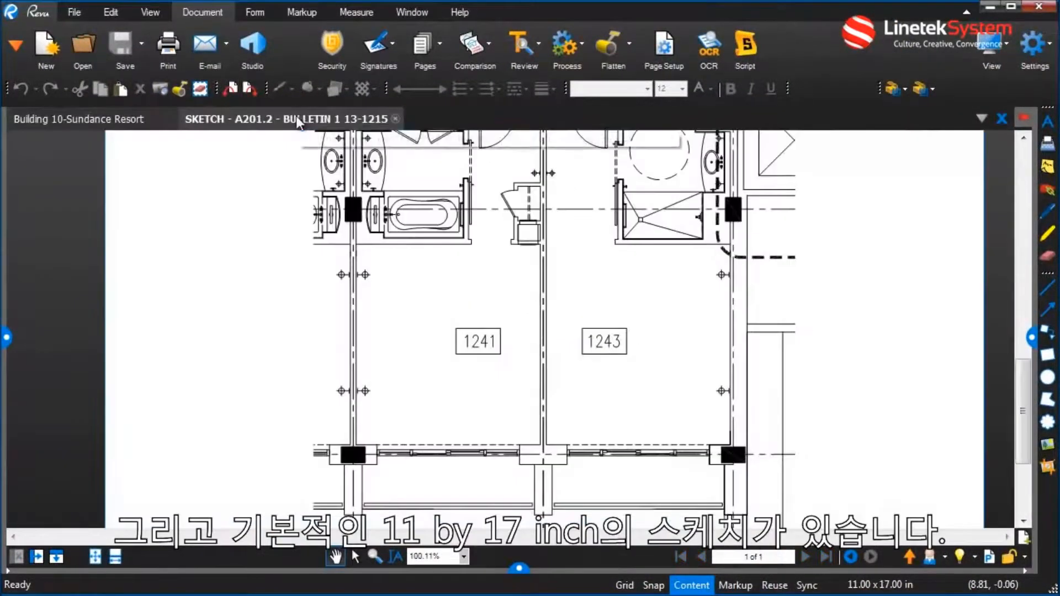
click(95, 557)
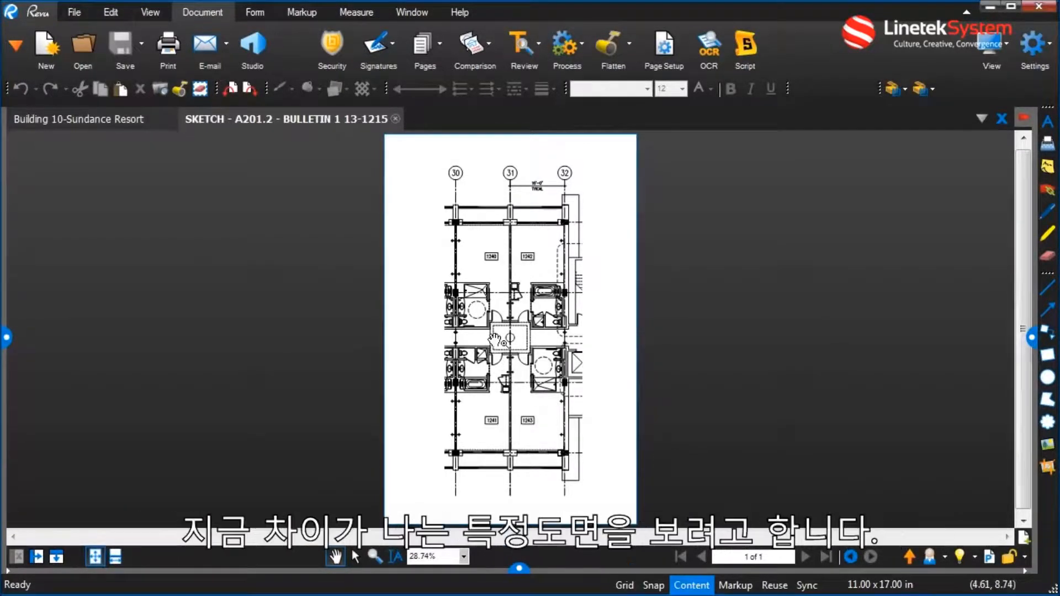
click(104, 121)
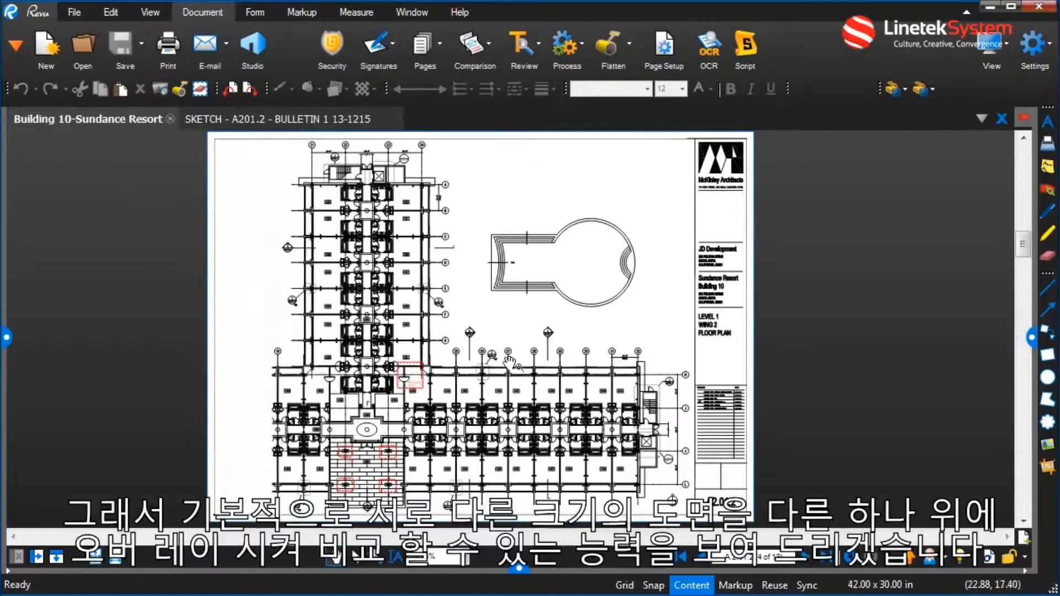
scroll(639, 452, up, 5)
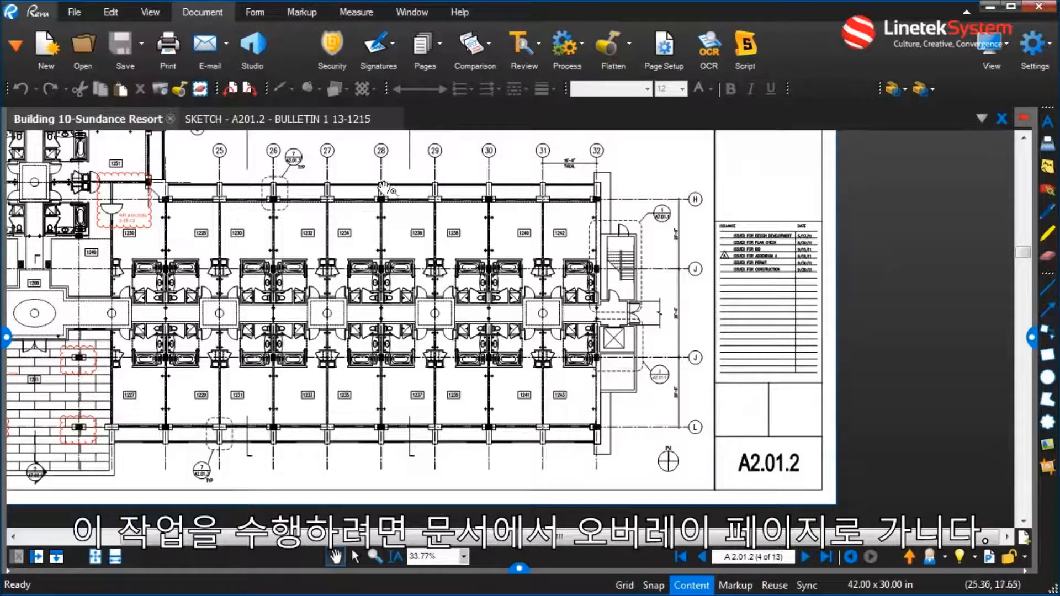
- Set up a page overlay using page 4 of the Building 10-Sundance Resort plan and the A201.2 bulletin sketch as layers
click(488, 45)
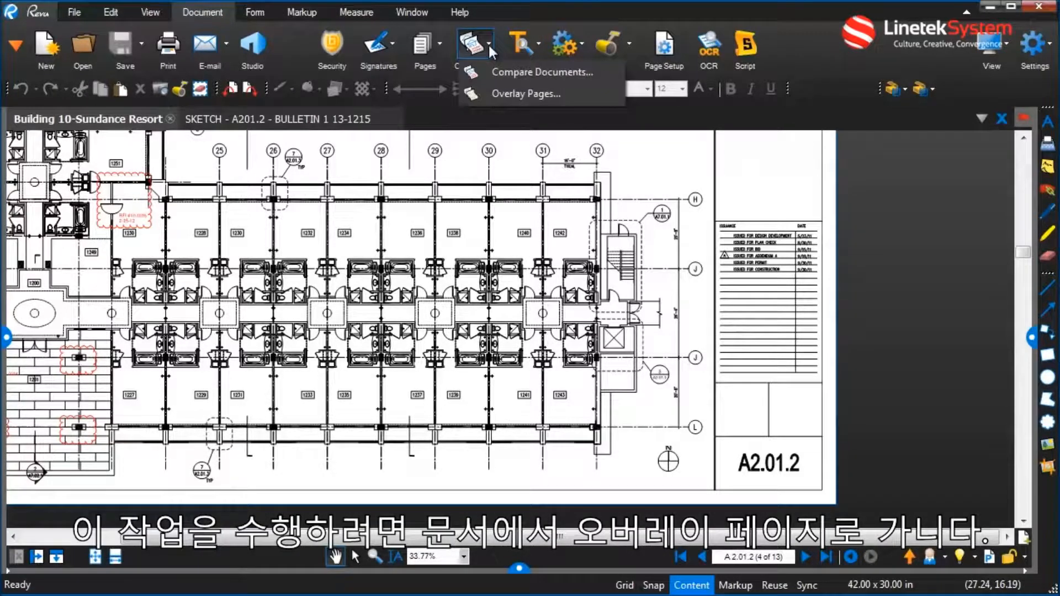
click(494, 95)
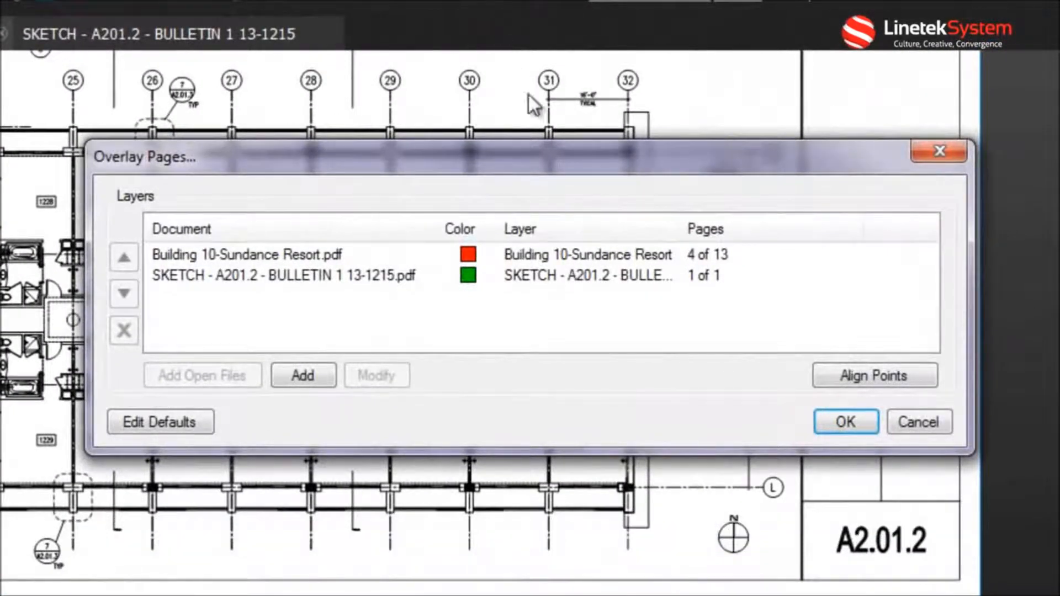
click(234, 255)
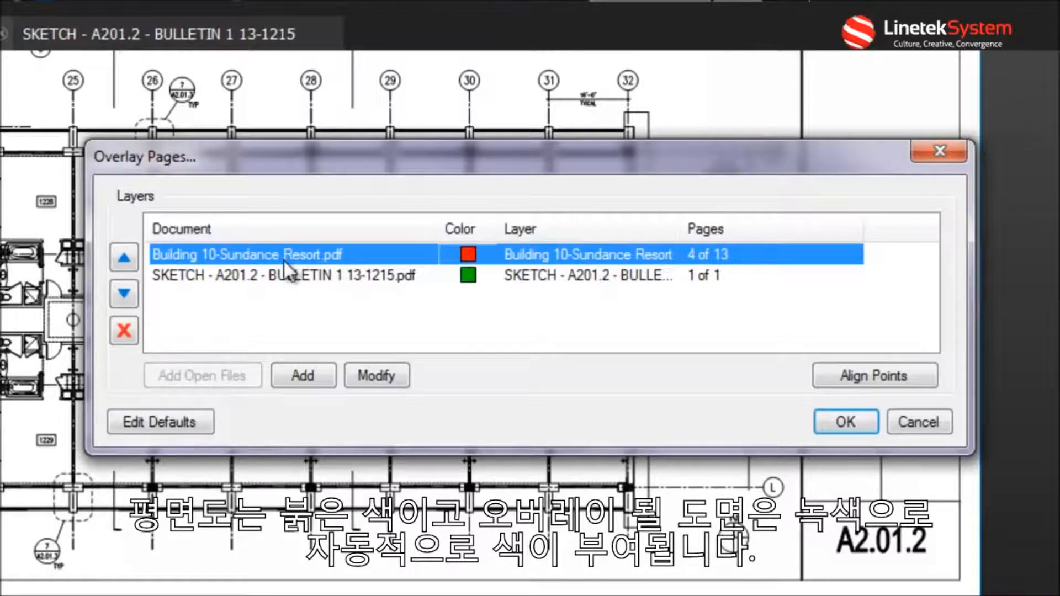
click(288, 275)
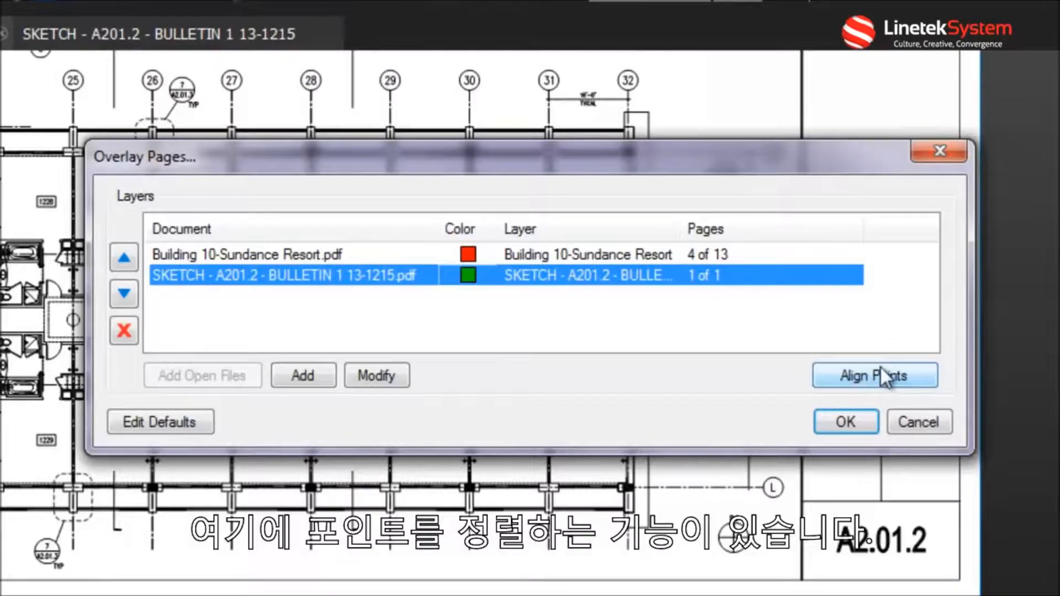
- Start point alignment and pick the column corners at room 1240's upper left, 1242's upper right and 1243's lower right on the Building 10 plan
click(874, 381)
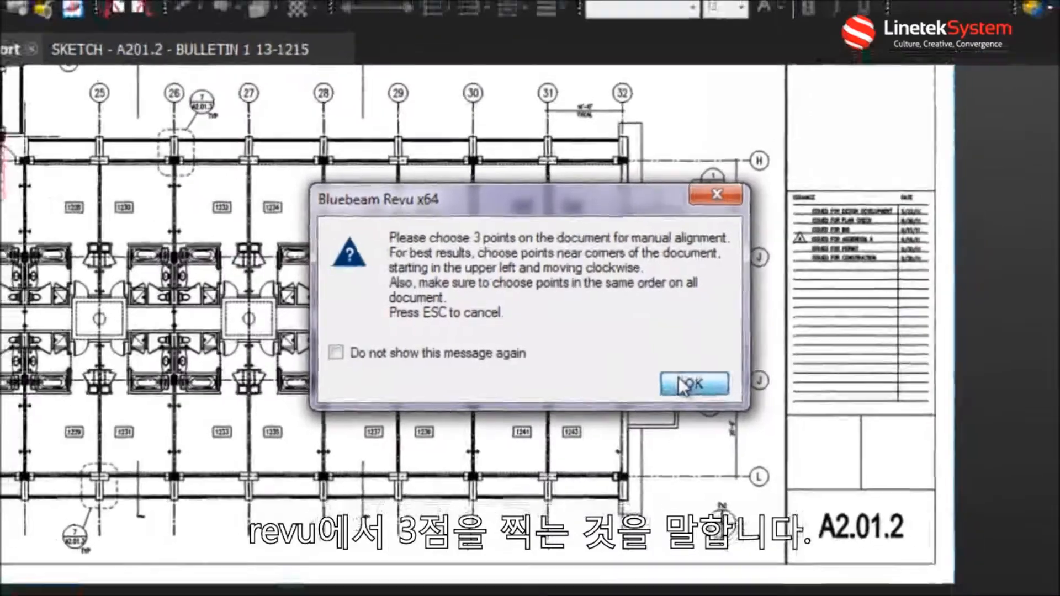
click(685, 387)
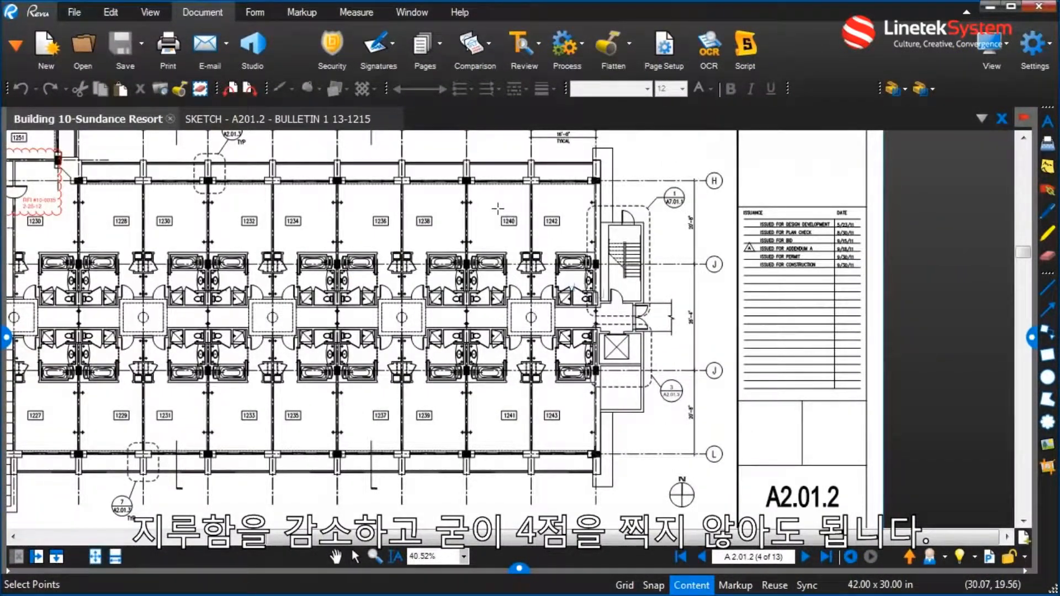
scroll(495, 206, up, 1)
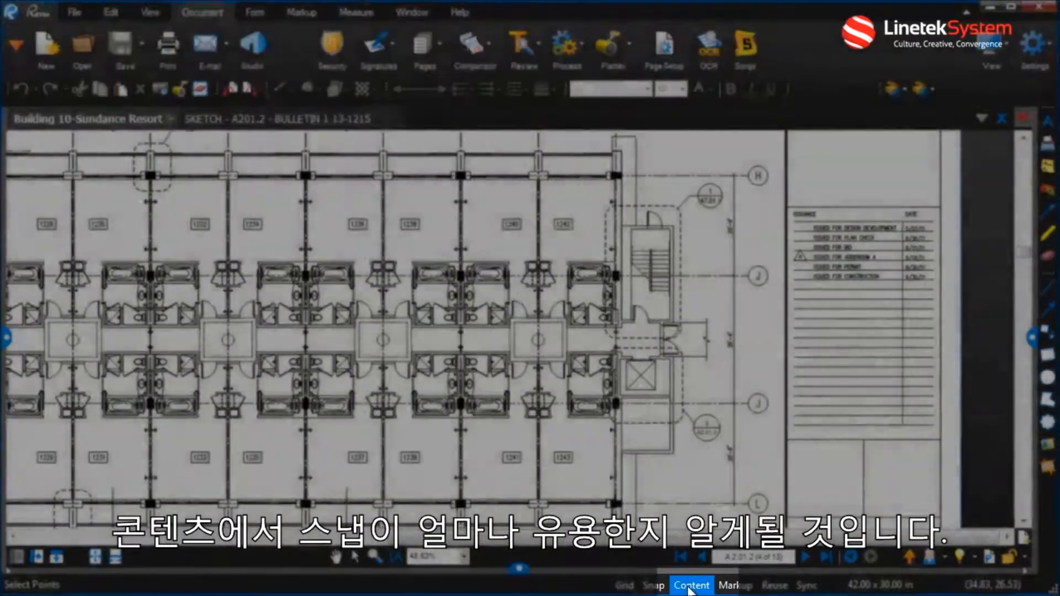
scroll(489, 198, up, 2)
scroll(489, 197, up, 2)
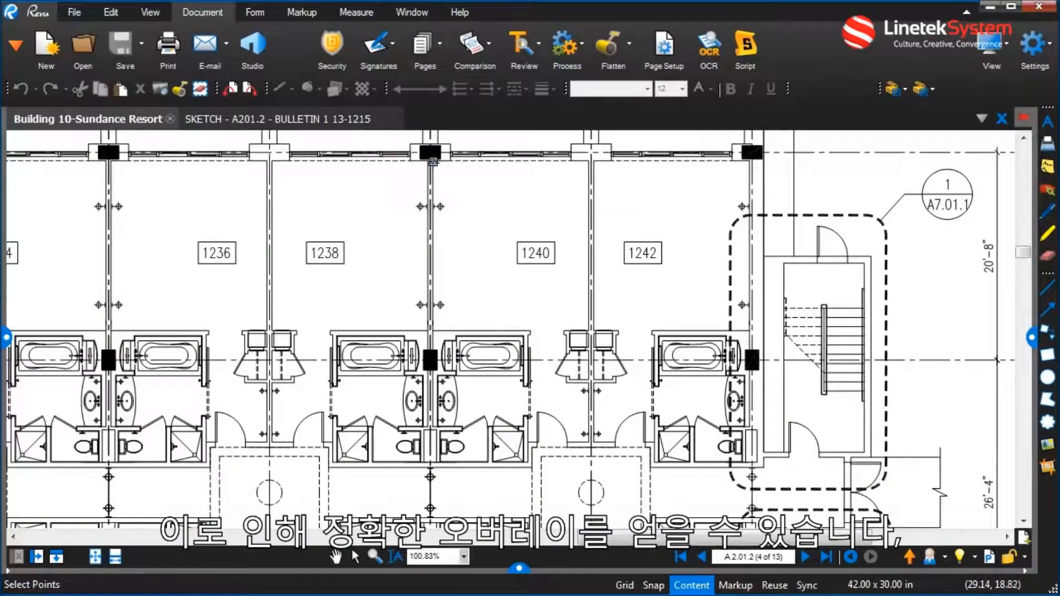
click(433, 161)
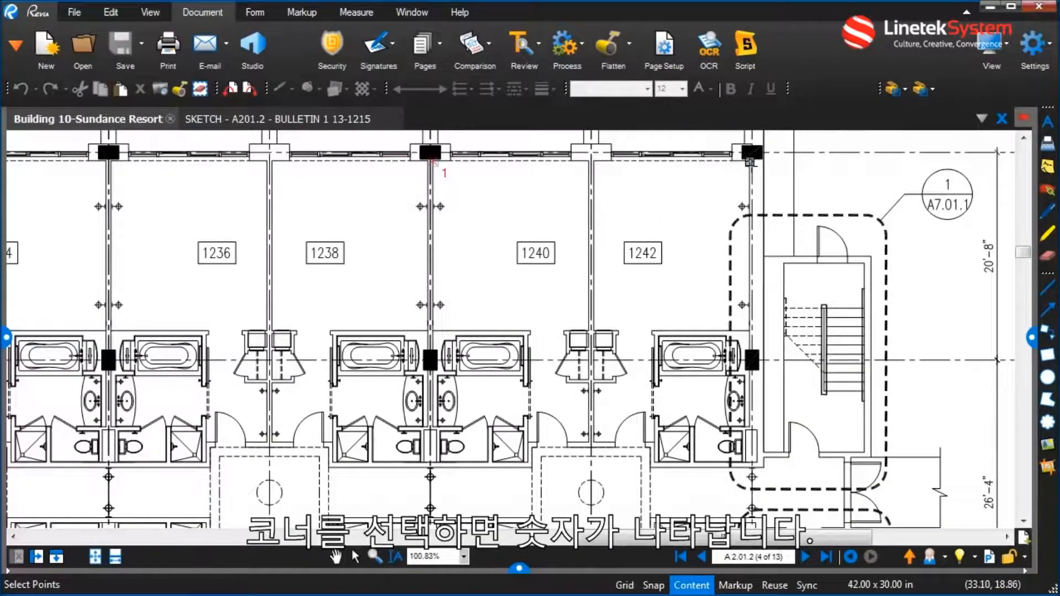
click(749, 161)
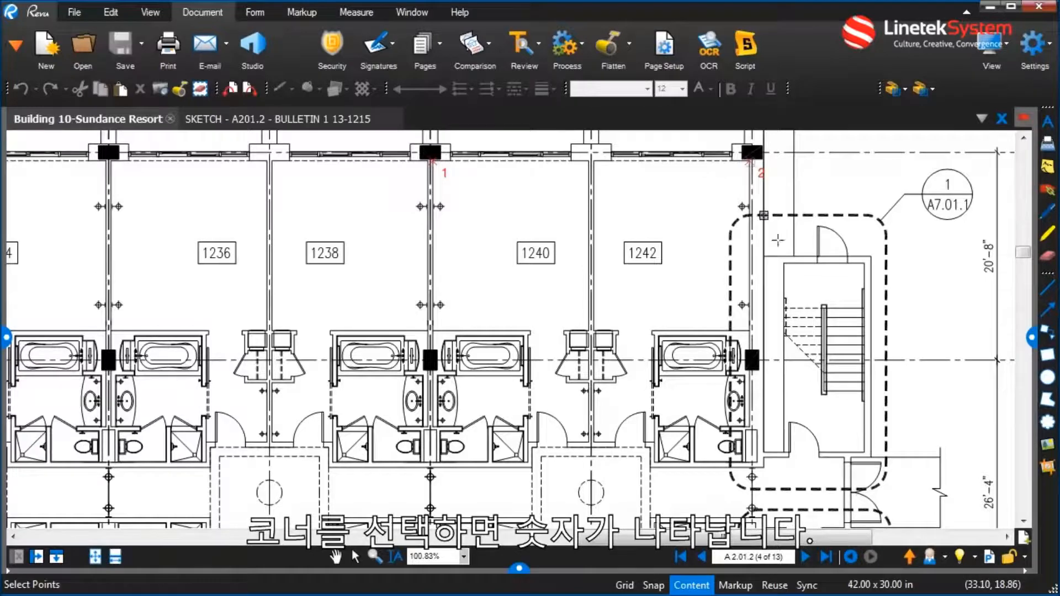
click(1023, 520)
click(1023, 521)
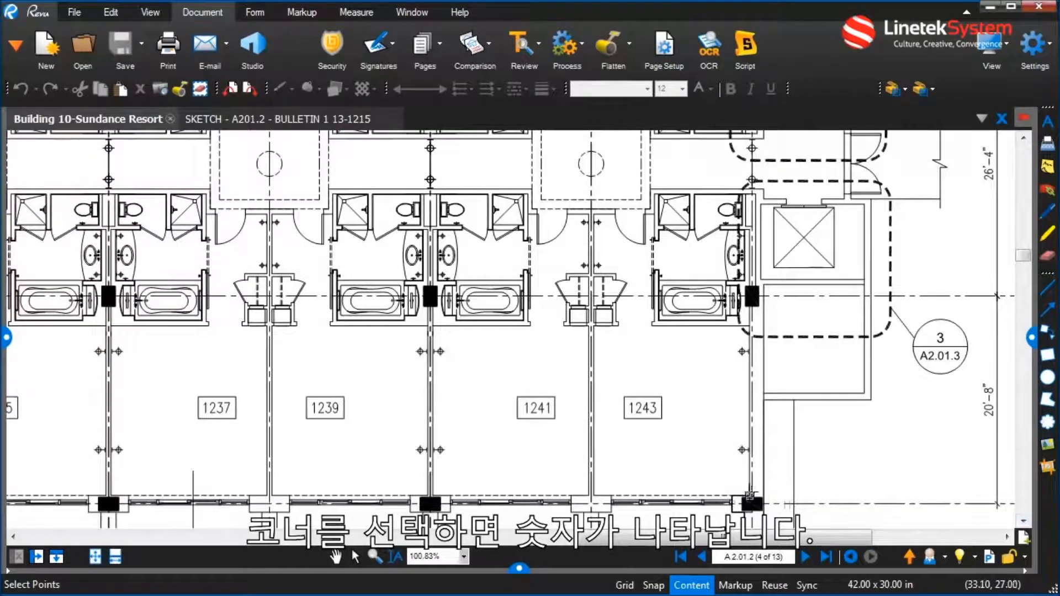
key(ctrl+Tab)
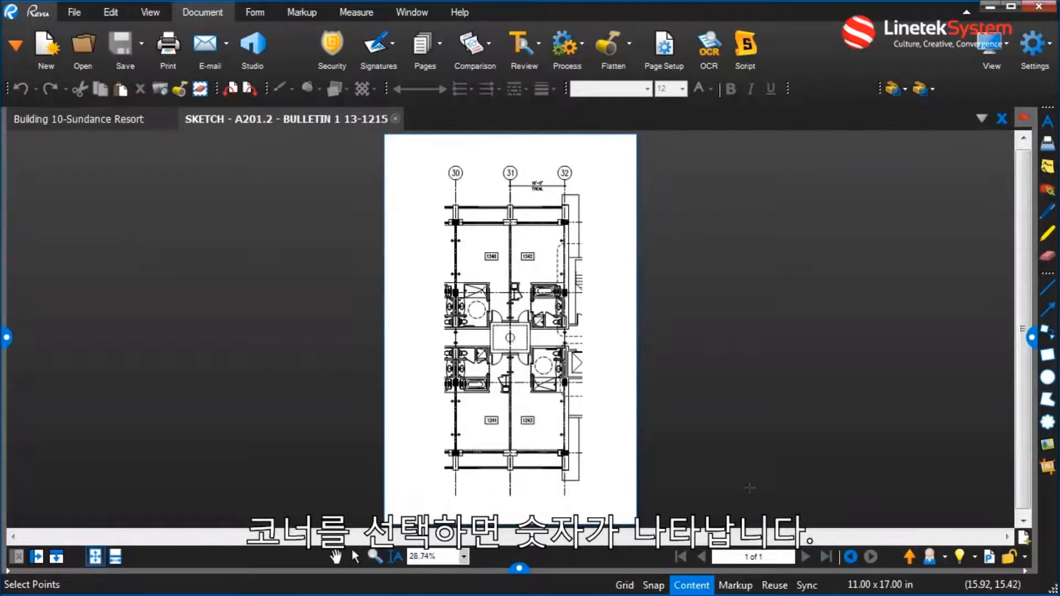
- Pick the same three column corners at rooms 1240, 1242 and 1243 on the bulletin sketch, in the same order, and generate the overlay
scroll(465, 228, up, 5)
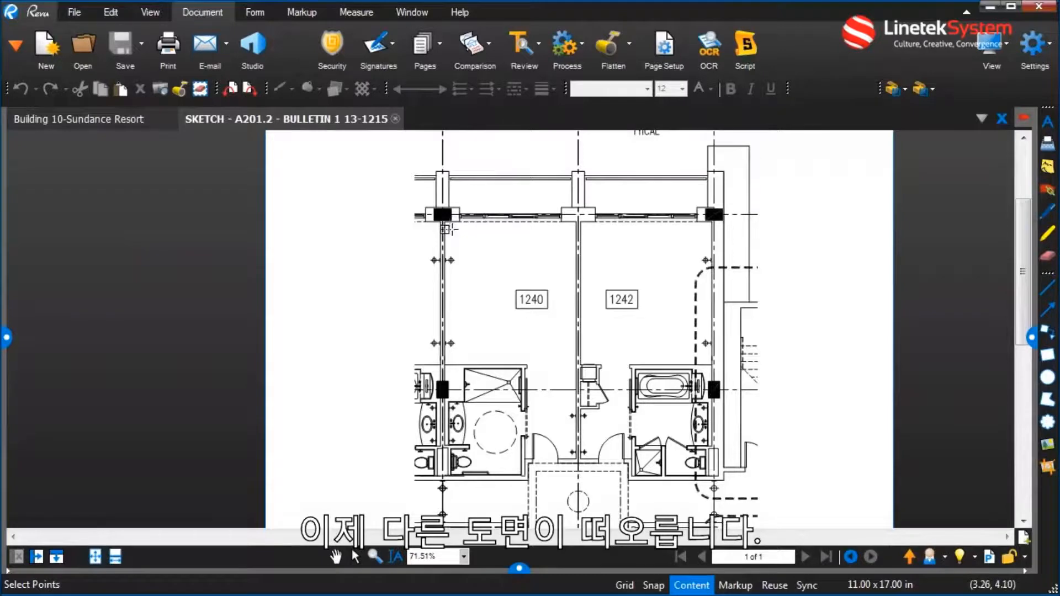
scroll(450, 235, up, 3)
click(437, 215)
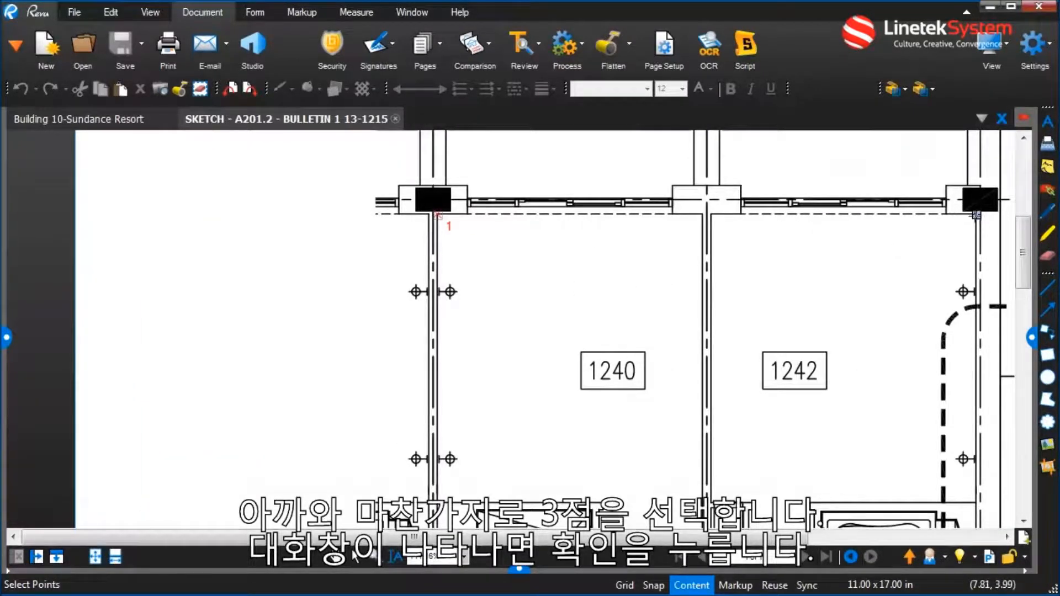
click(1025, 521)
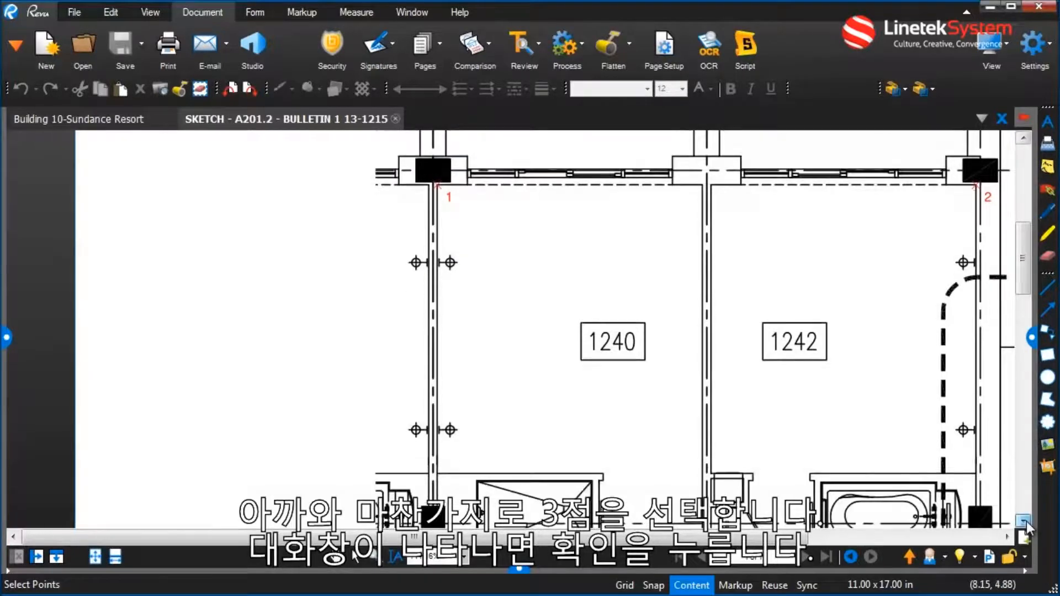
click(1024, 521)
drag(1025, 521, 1026, 521)
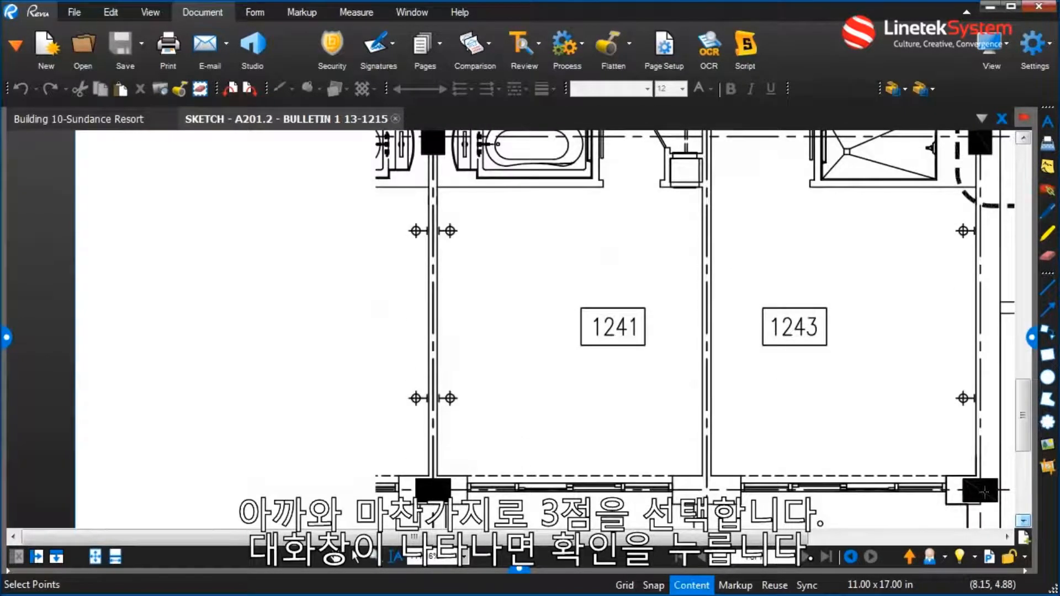
click(976, 476)
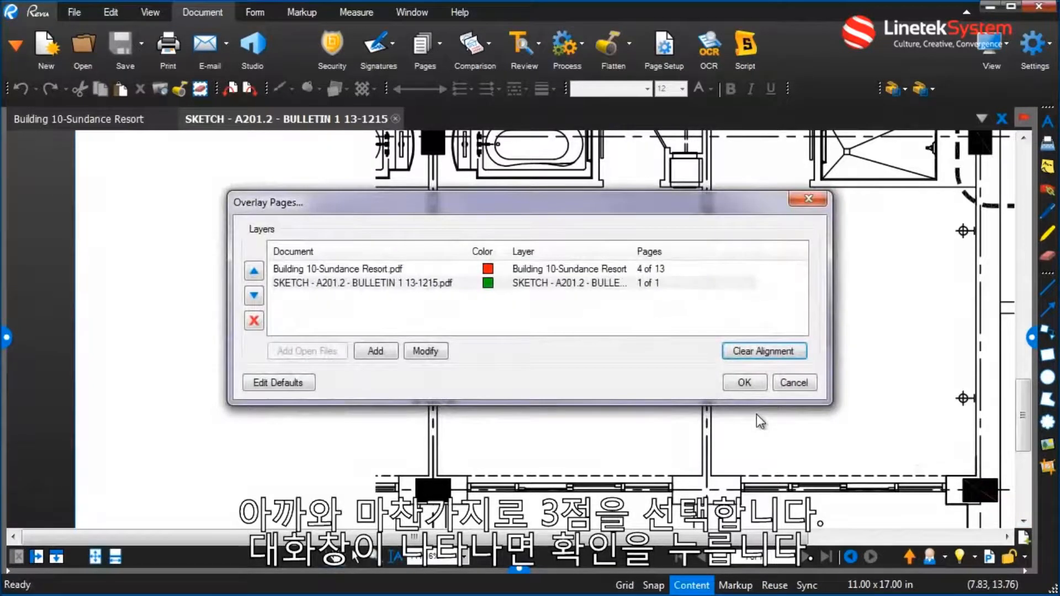
click(745, 382)
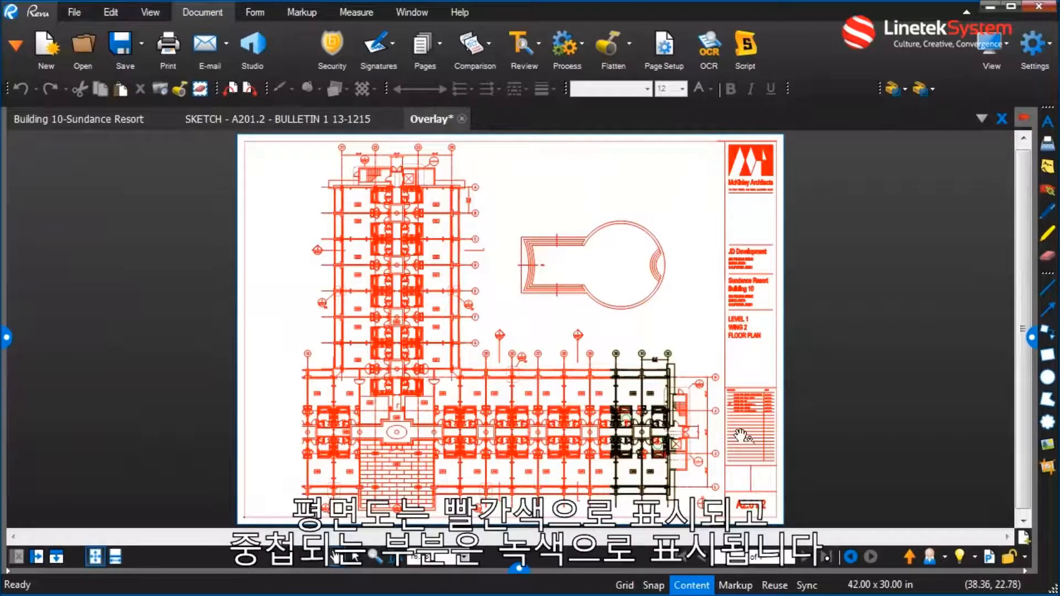
- Examine the overlay around rooms 1240 to 1243 for differences in the bathroom layouts
scroll(731, 436, up, 3)
scroll(732, 436, up, 3)
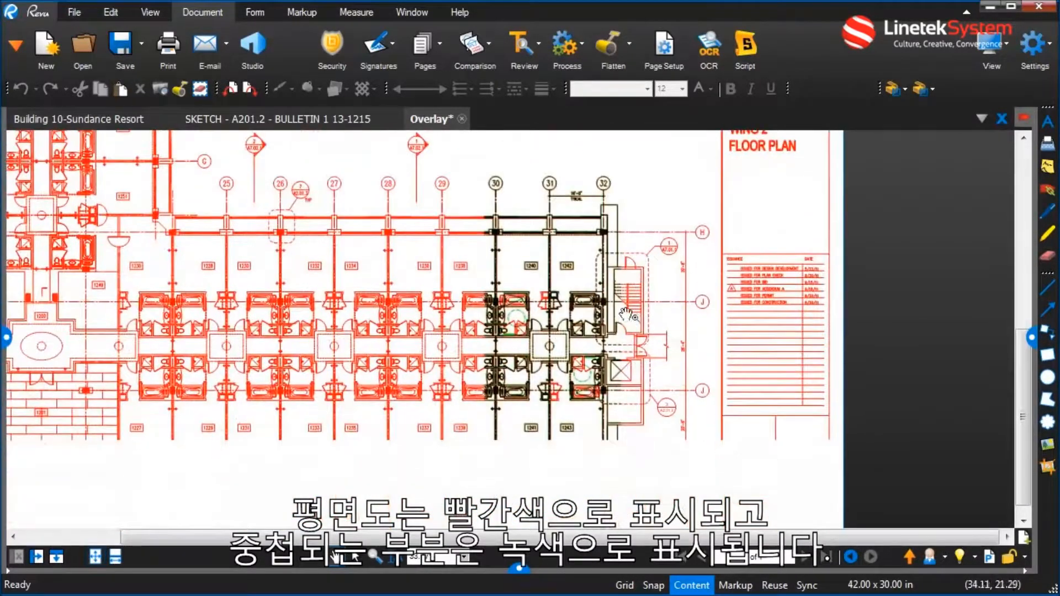
scroll(441, 290, up, 5)
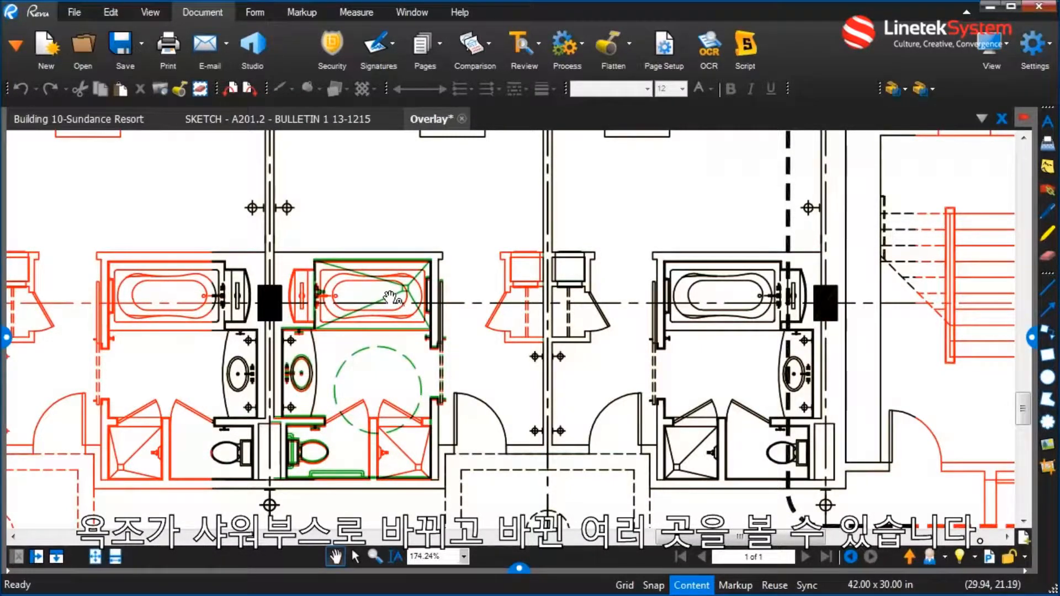
scroll(546, 442, down, 2)
drag(559, 411, 538, 316)
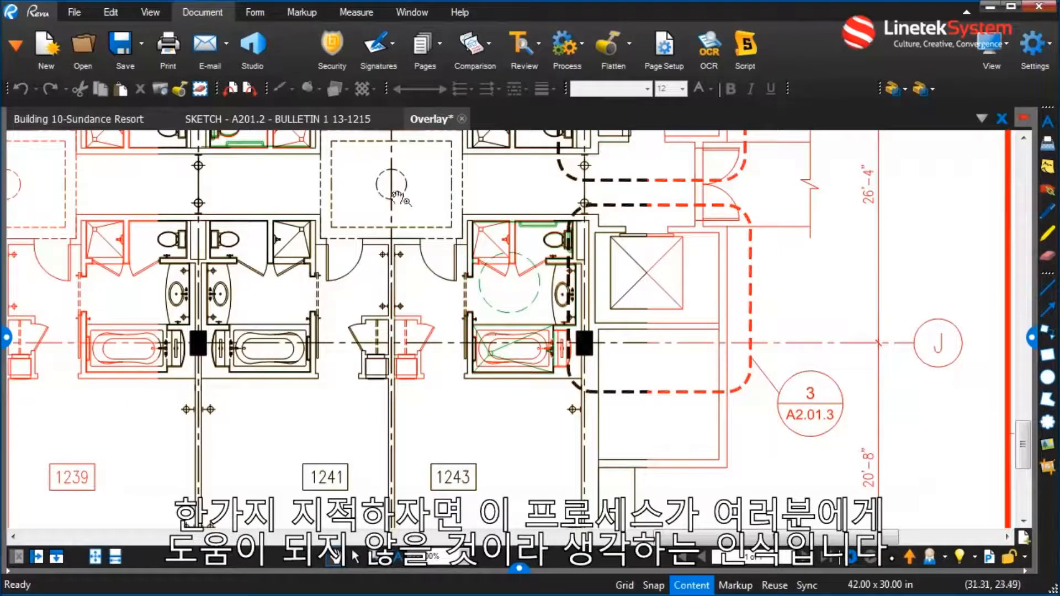
- Close the overlay without saving it and return to the full Building 10 floor plan page
click(462, 119)
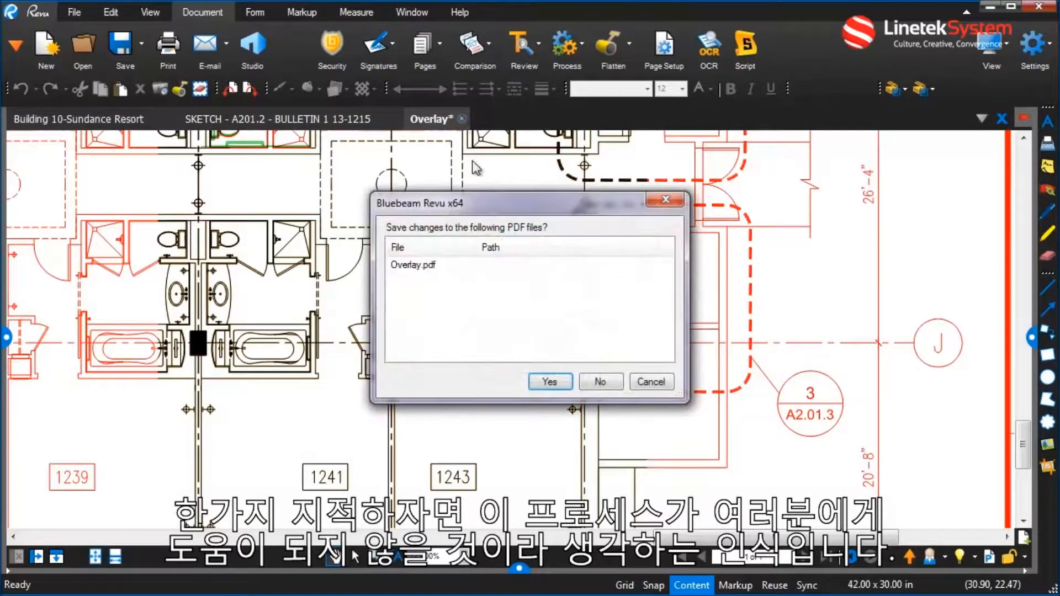
click(605, 380)
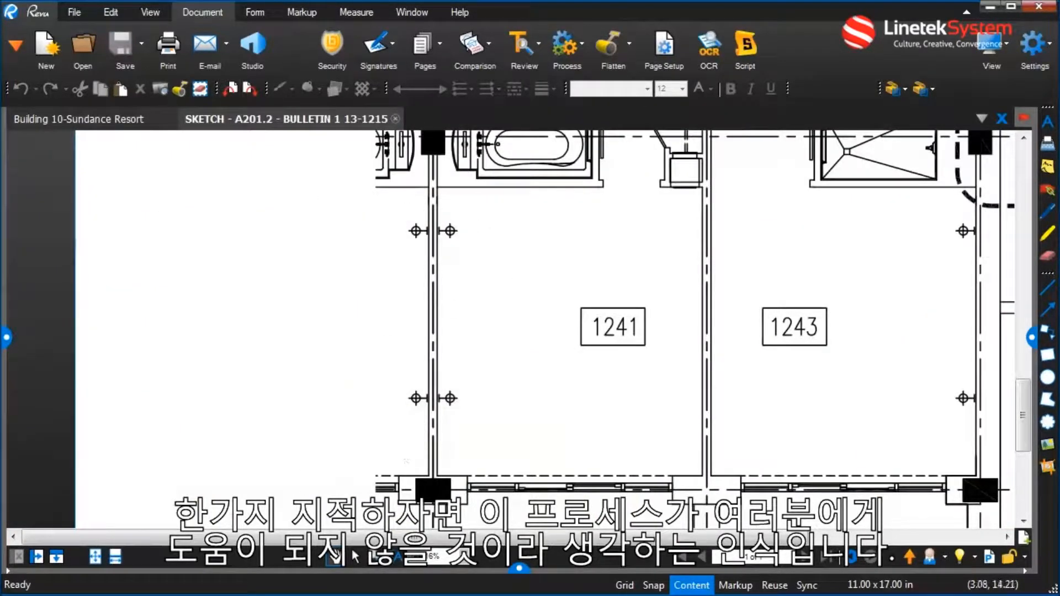
click(95, 556)
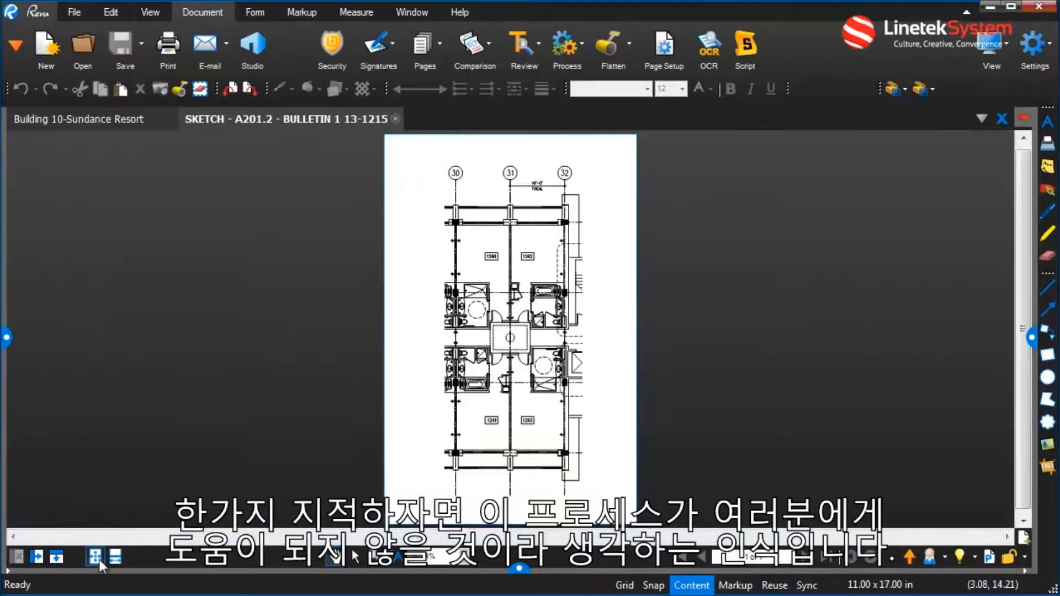
click(107, 121)
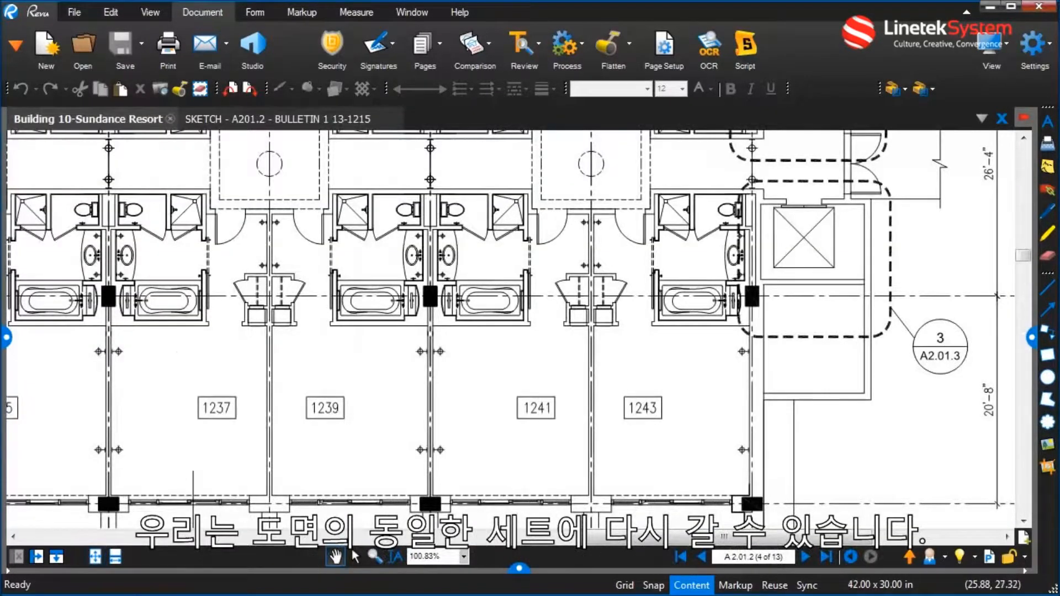
click(95, 556)
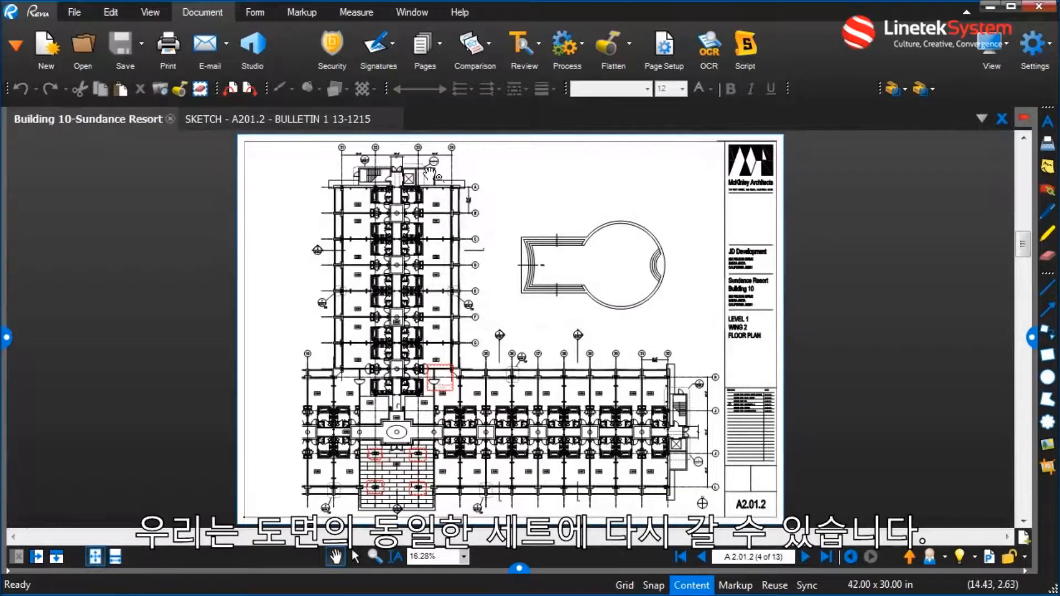
- Open the page overlay setup and set the Building 10-Sundance Resort base layer's color to black
click(489, 43)
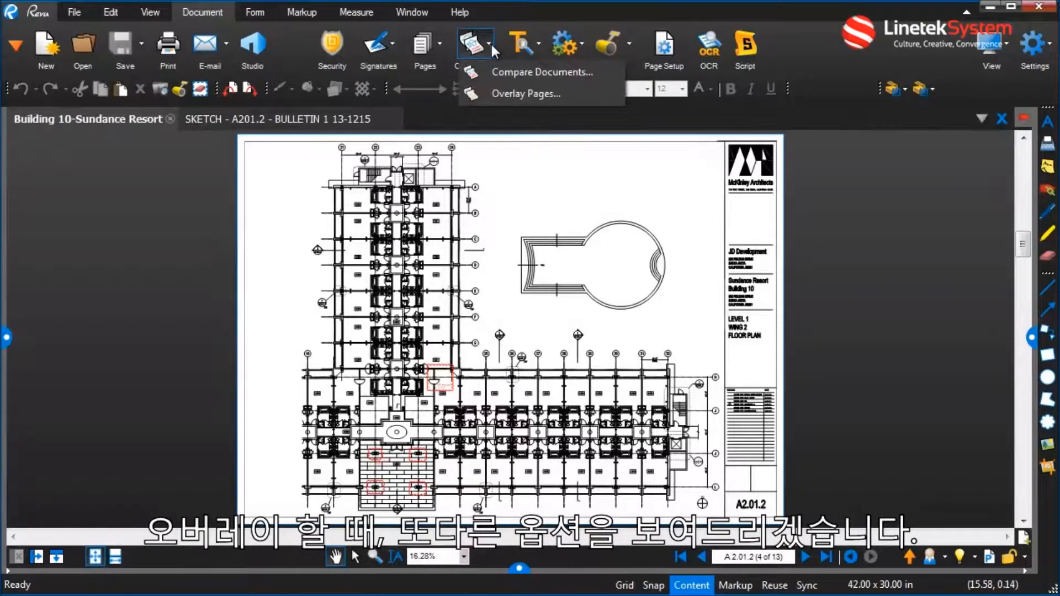
click(504, 89)
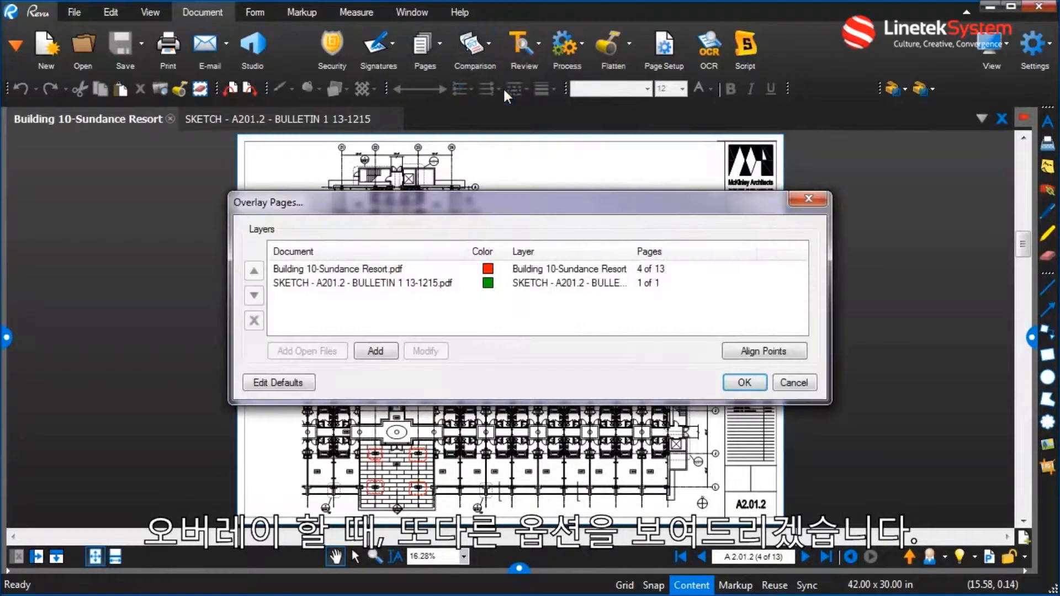
click(385, 269)
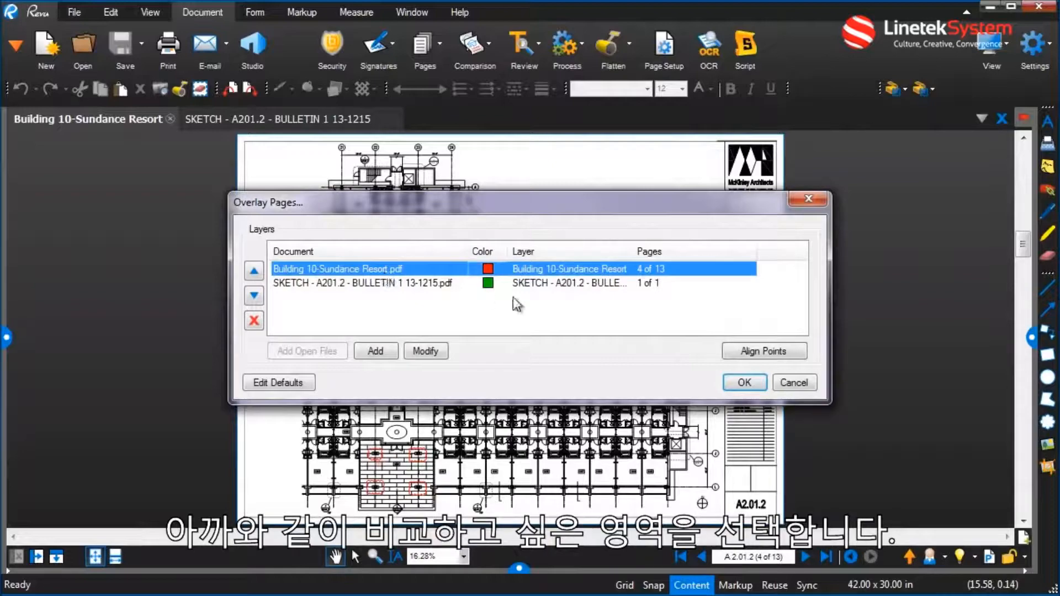
click(419, 354)
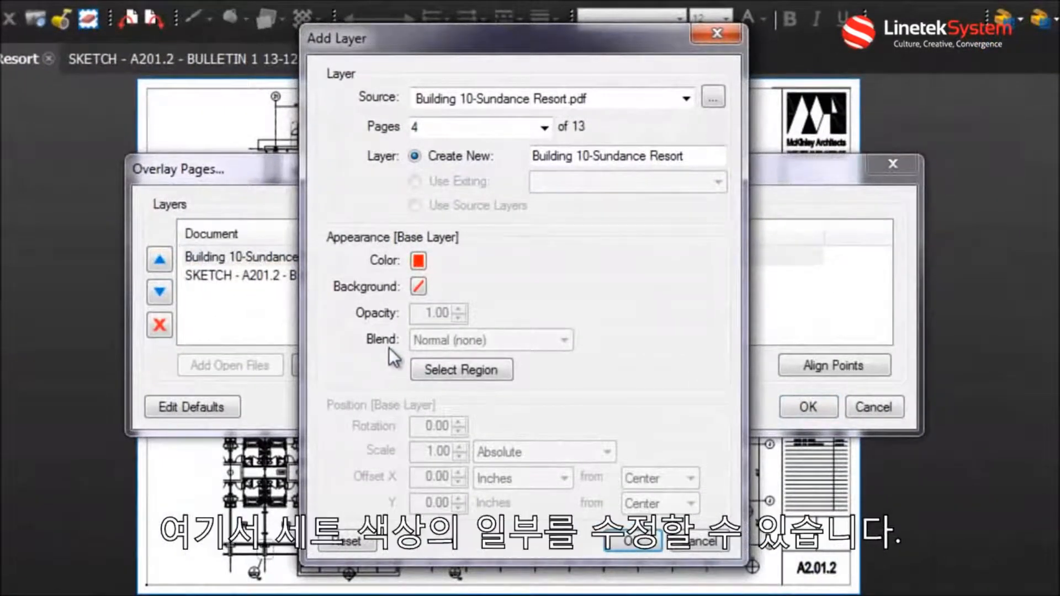
click(420, 260)
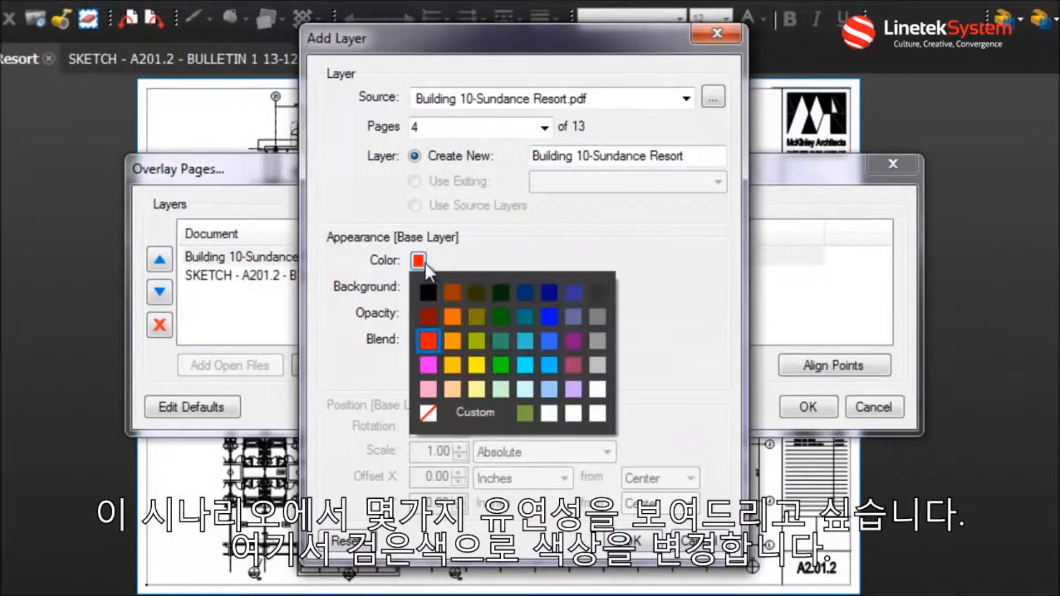
click(426, 297)
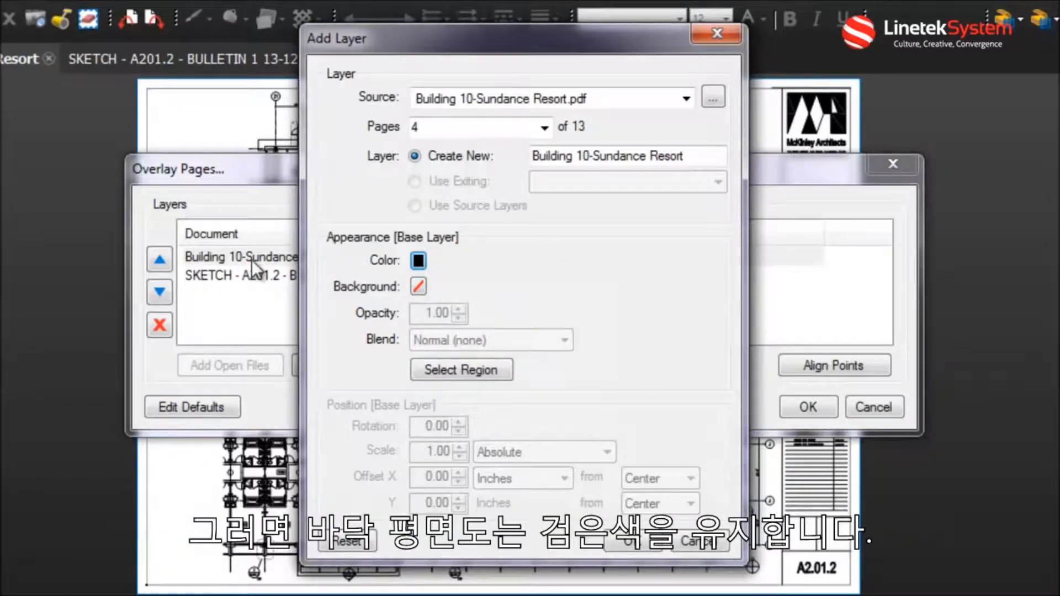
- Limit the Building 10 layer to a rectangular region around rooms 1240 to 1243, between grid lines 30 and 32, and accept the layer
click(462, 369)
scroll(693, 425, up, 1)
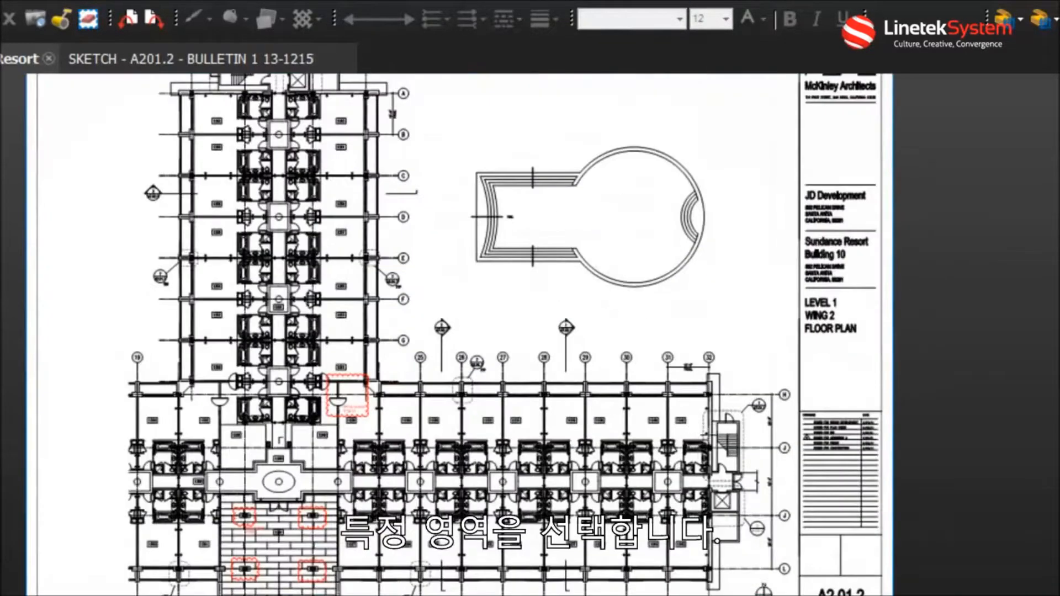
scroll(763, 505, up, 3)
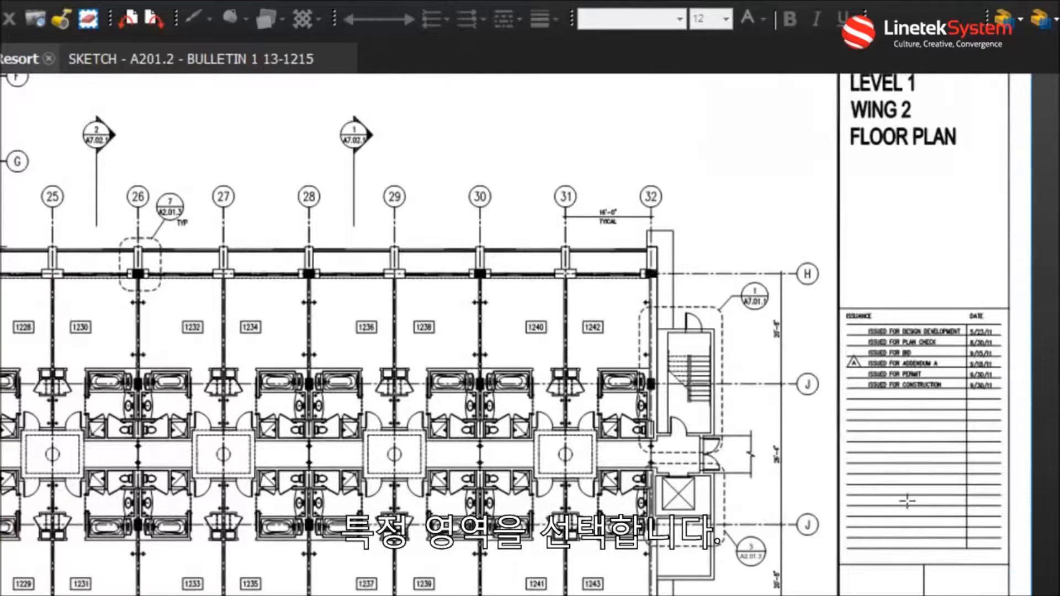
scroll(530, 244, down, 3)
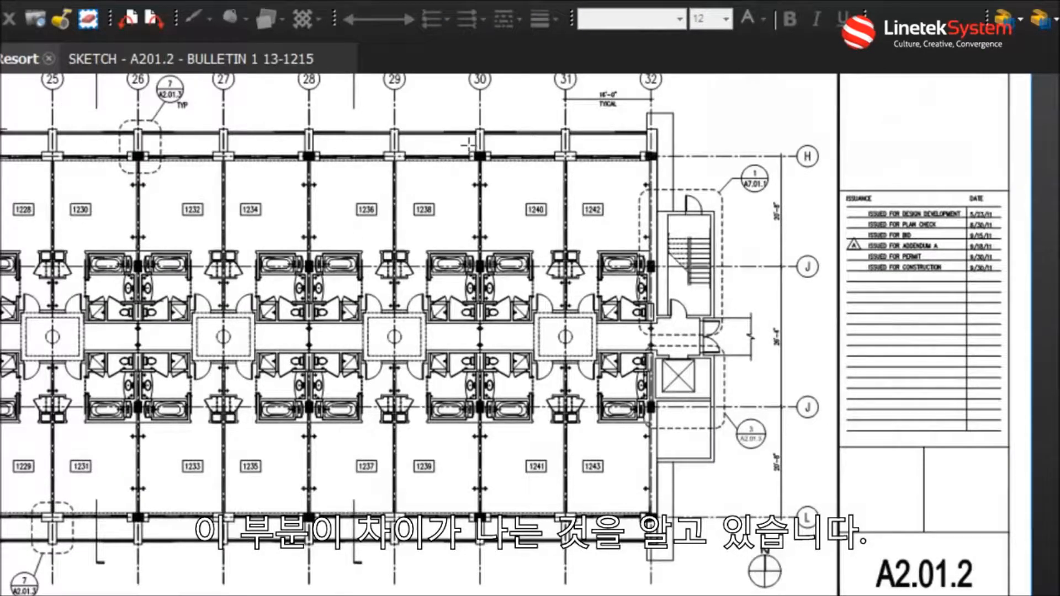
drag(478, 148, 661, 547)
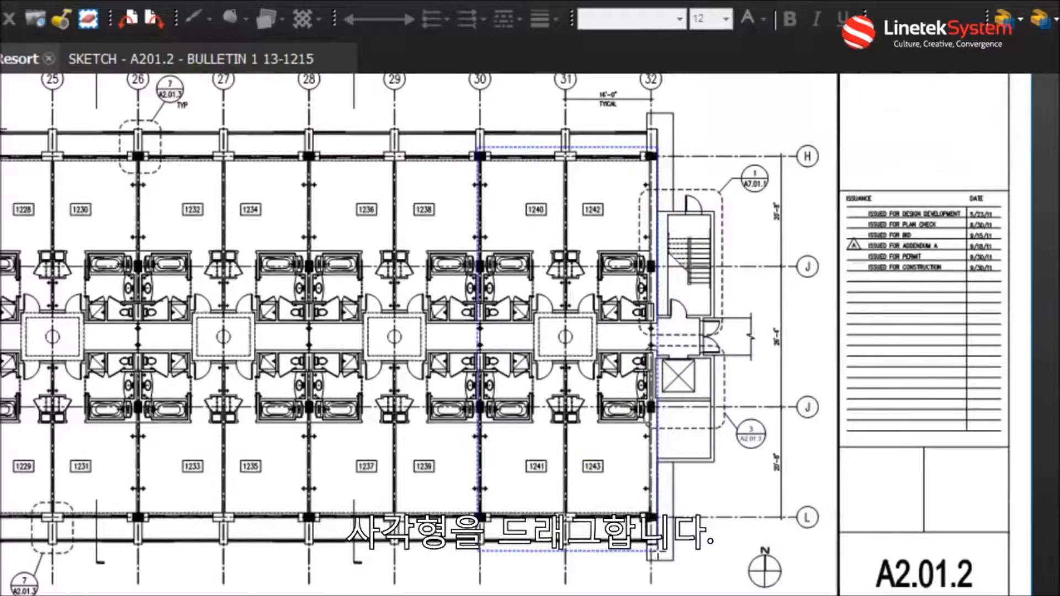
drag(656, 549, 658, 552)
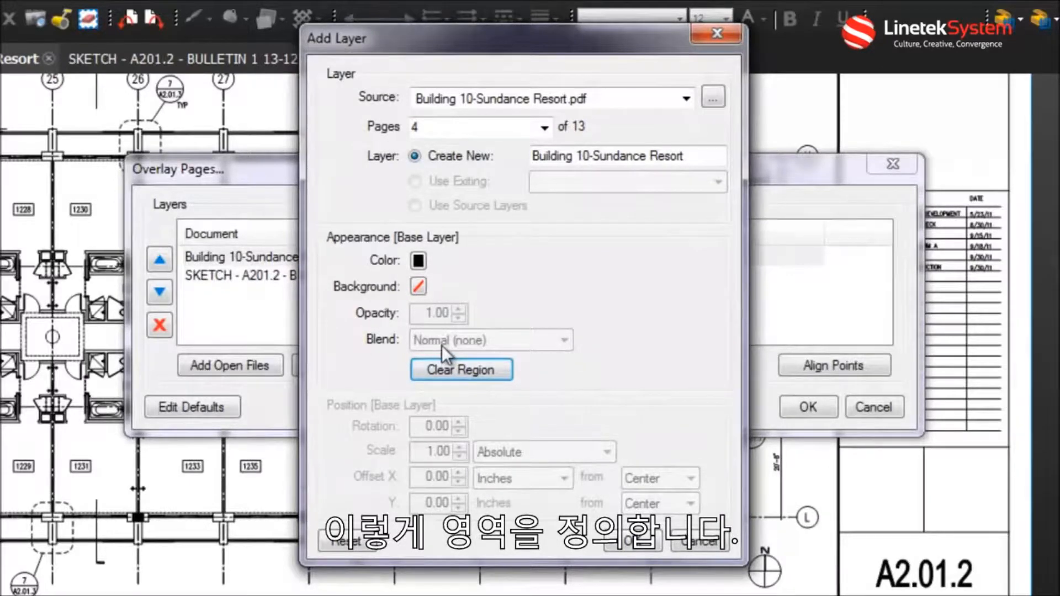
click(629, 543)
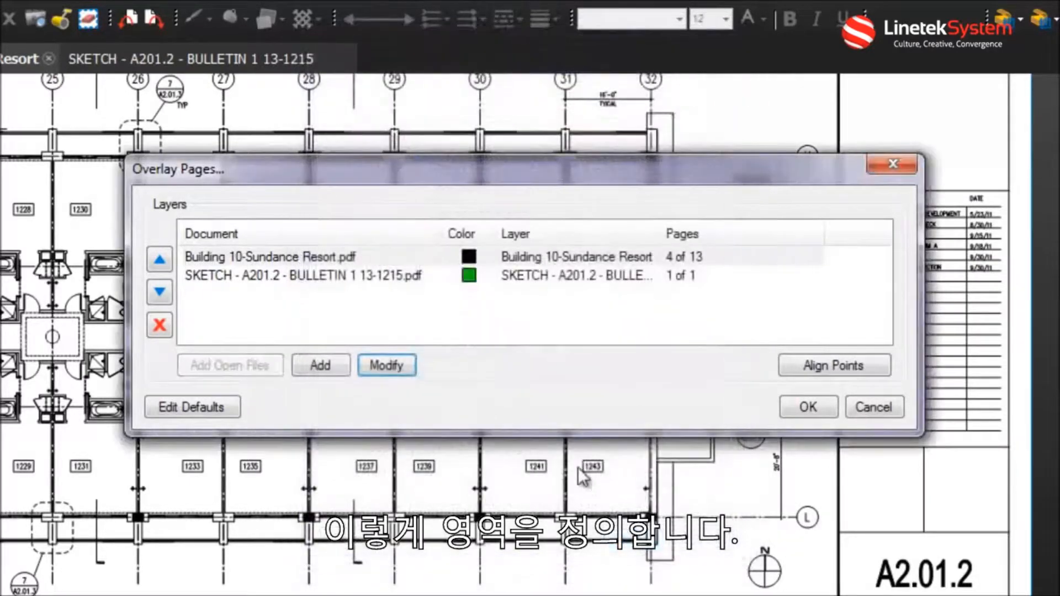
- Set the color of the SKETCH - A201.2 - BULLETIN 1 13-1215 layer to red
double_click(469, 279)
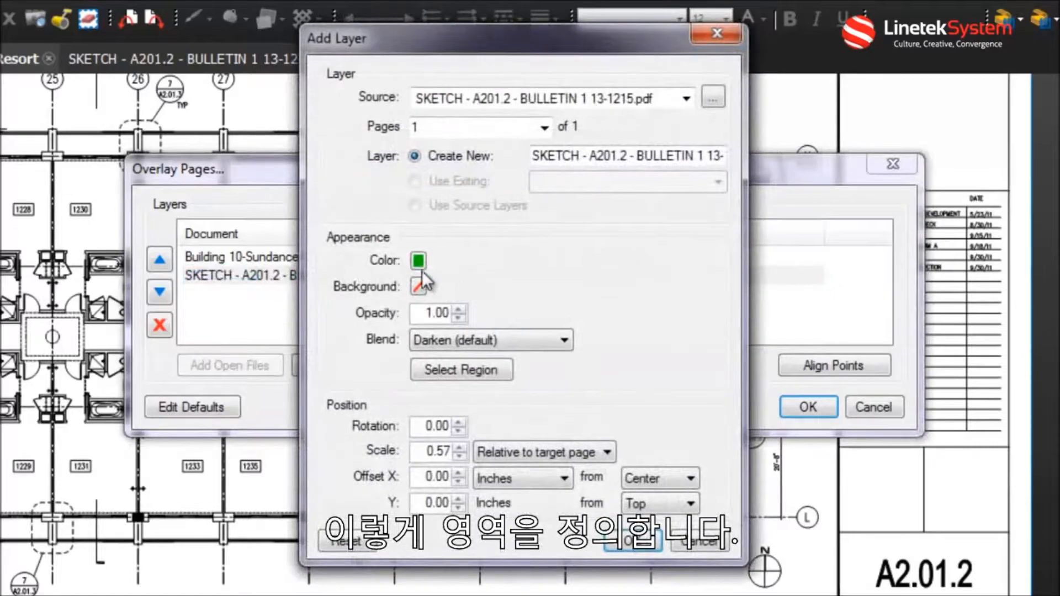
click(417, 260)
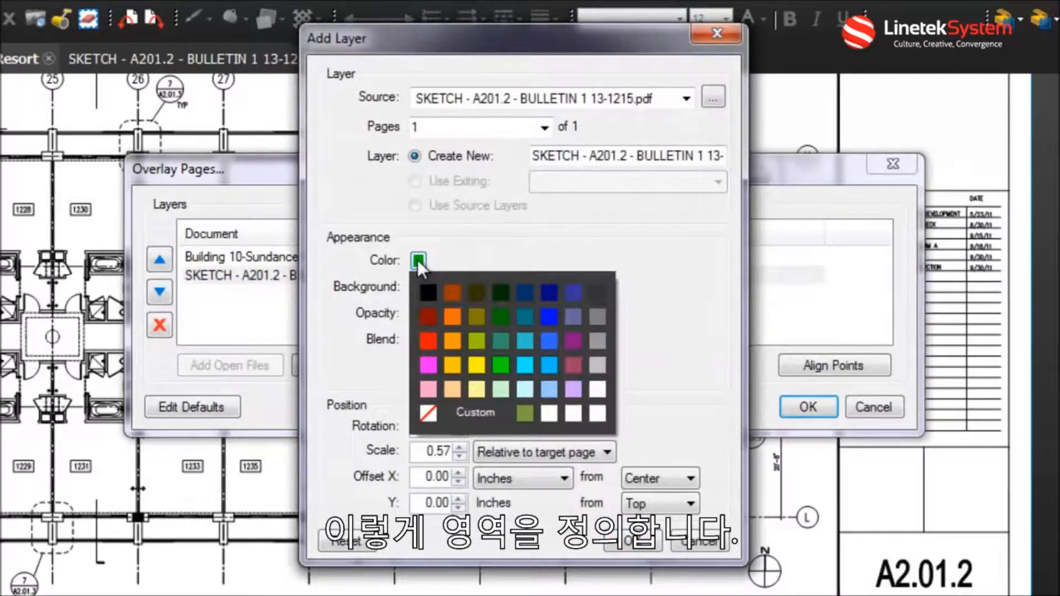
click(429, 339)
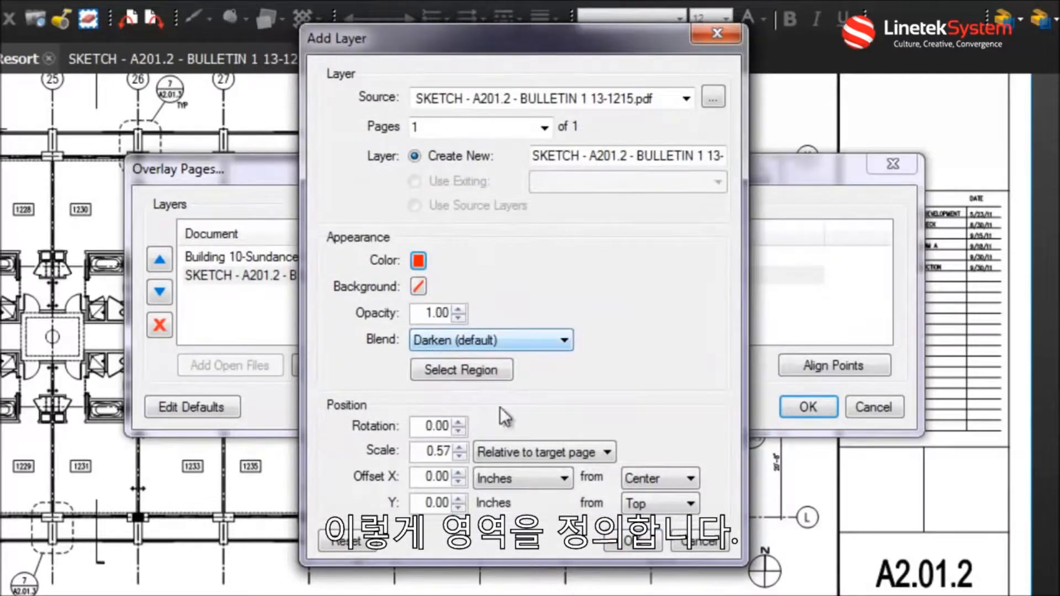
click(631, 543)
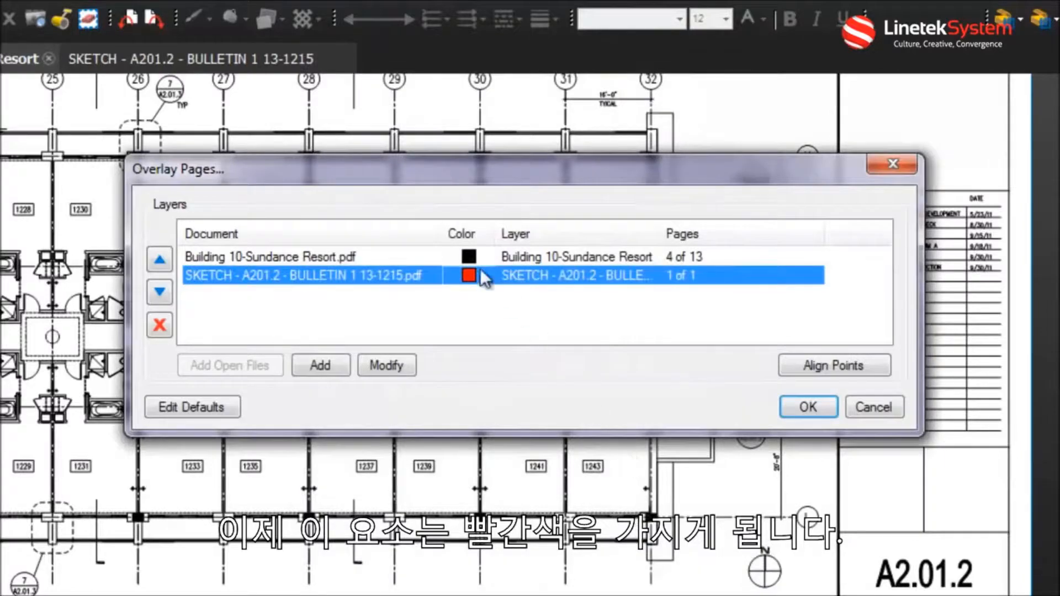
- Start point alignment and pick the column corners at 1240's upper left, 1242's upper right and 1243's lower right on the Building 10 plan
click(356, 256)
click(830, 367)
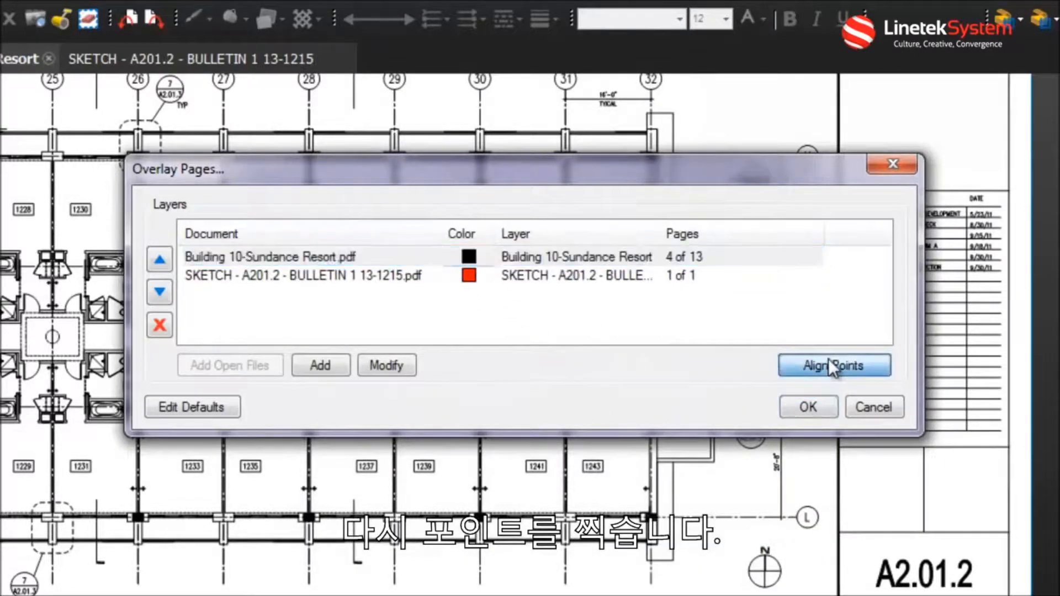
click(685, 375)
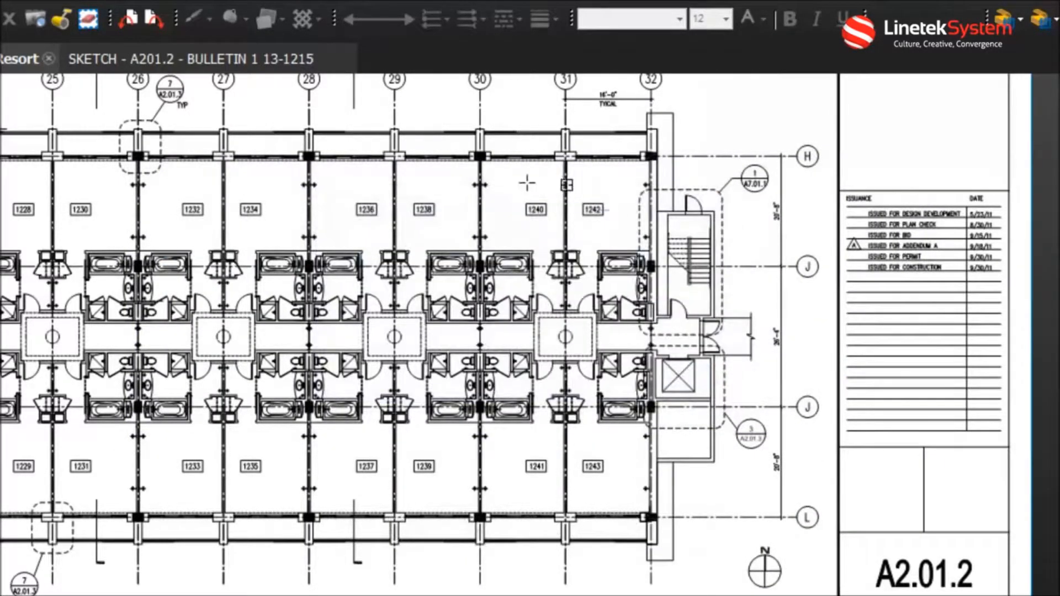
scroll(492, 174, up, 5)
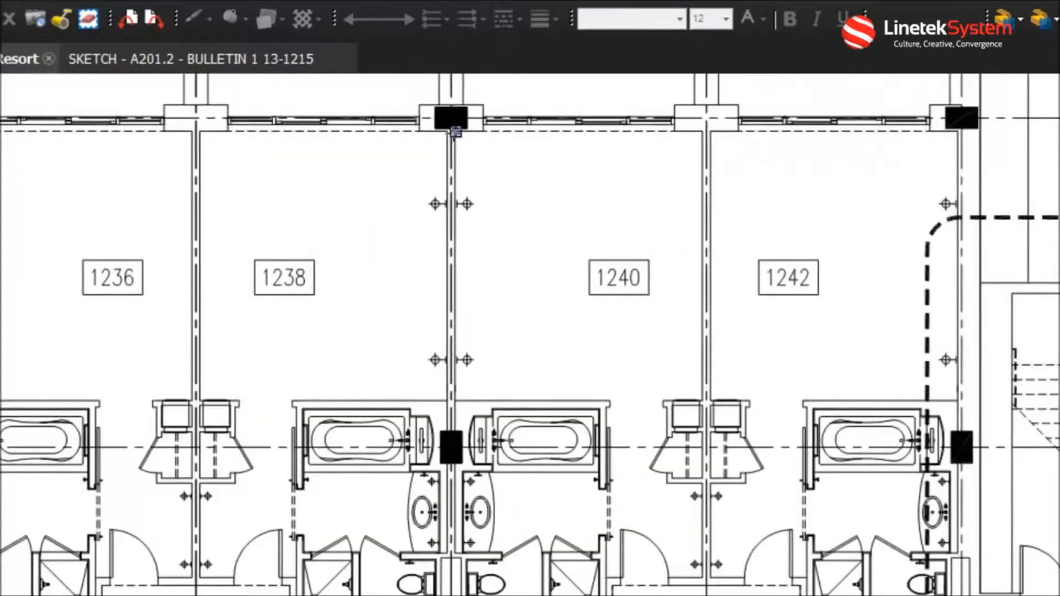
click(455, 131)
click(958, 132)
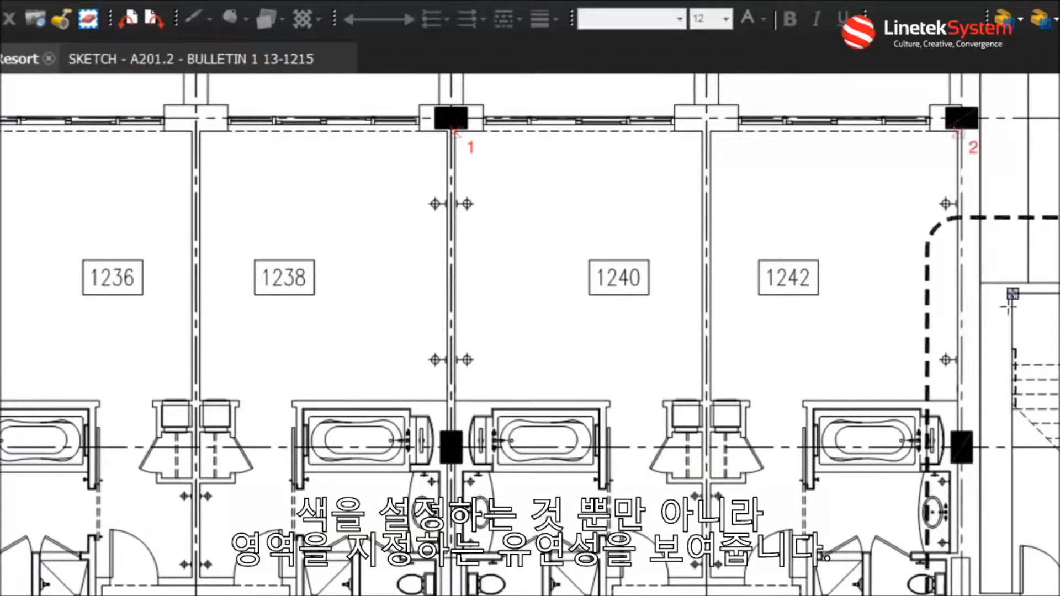
scroll(529, 334, down, 10)
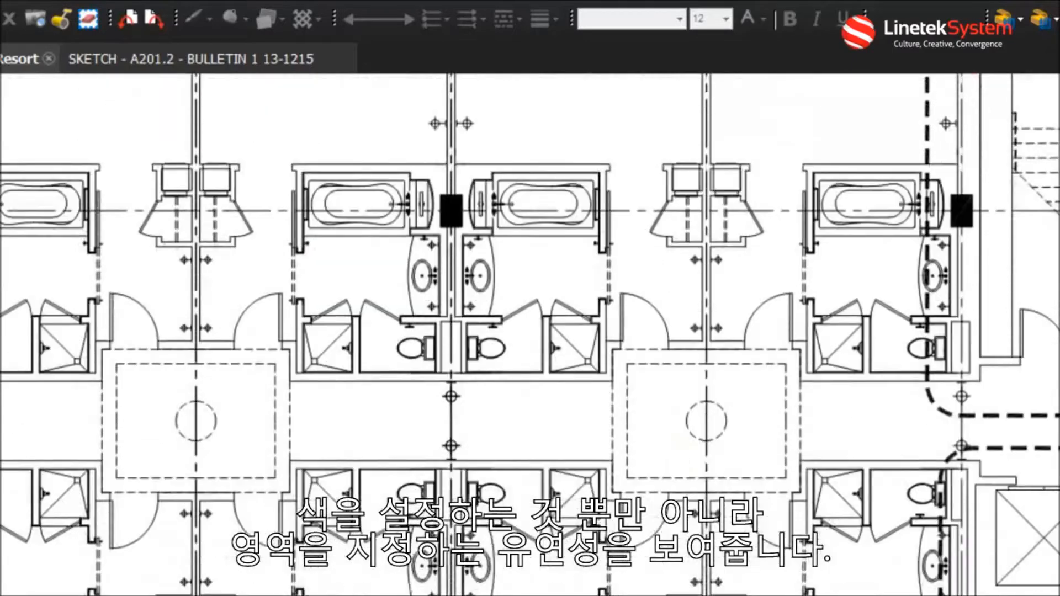
scroll(958, 558, down, 2)
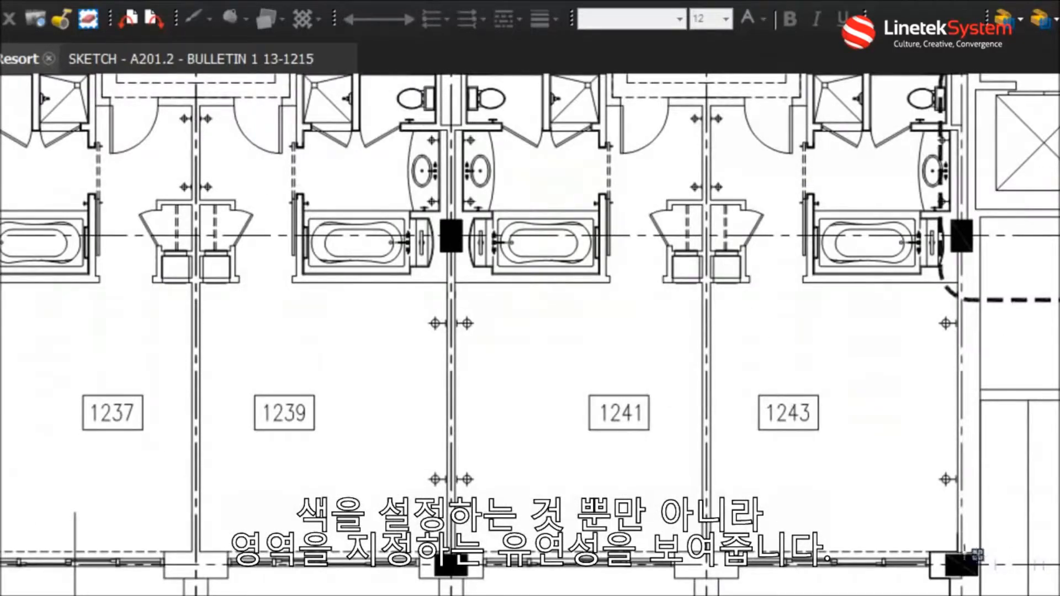
- Pick the three matching column corners in the same order on the bulletin sketch and generate the region-limited overlay
key(ctrl+Tab)
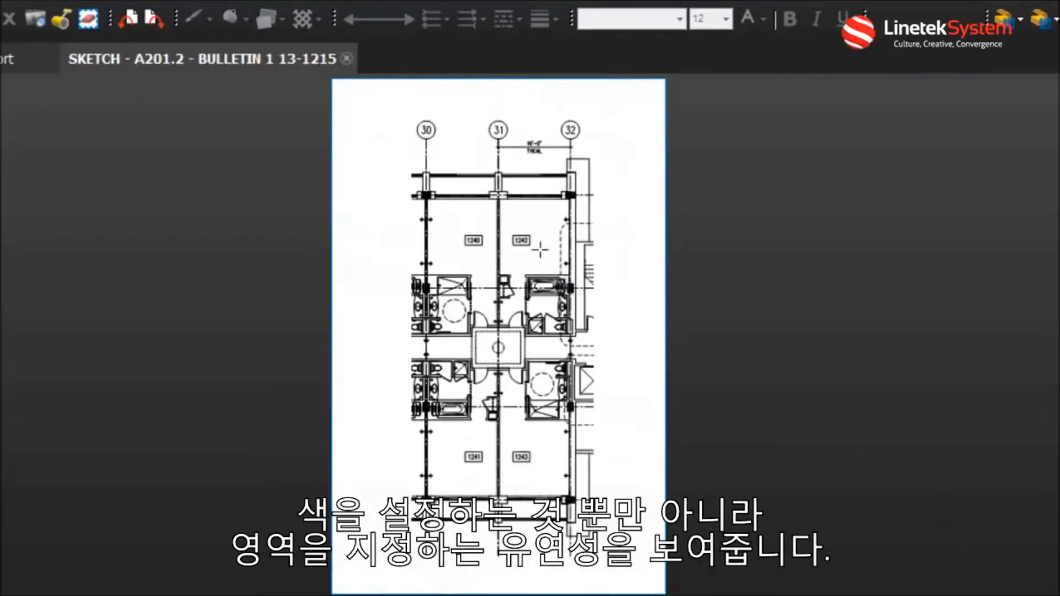
scroll(540, 250, up, 5)
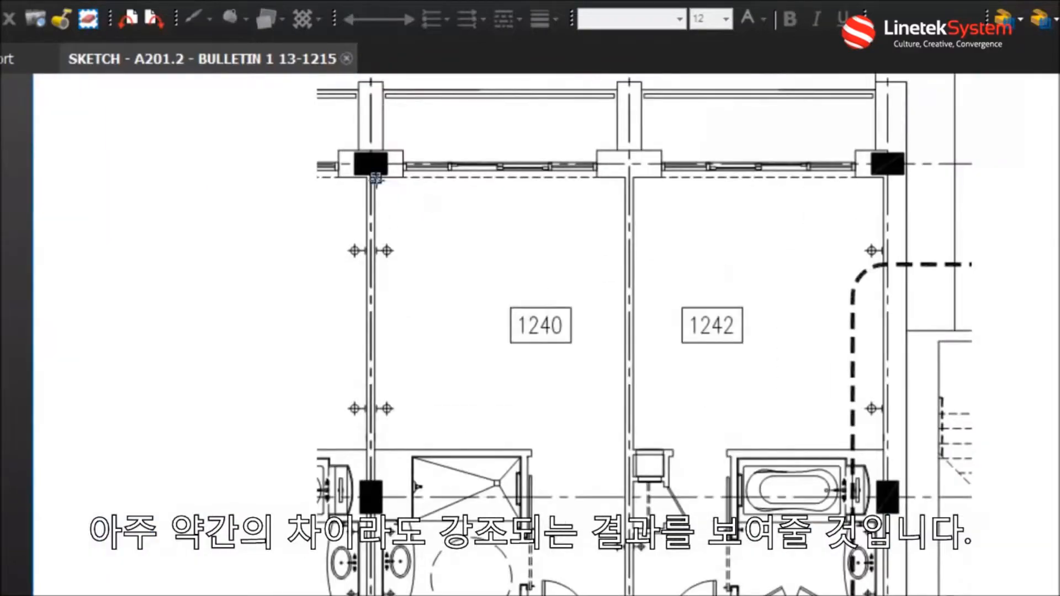
click(883, 177)
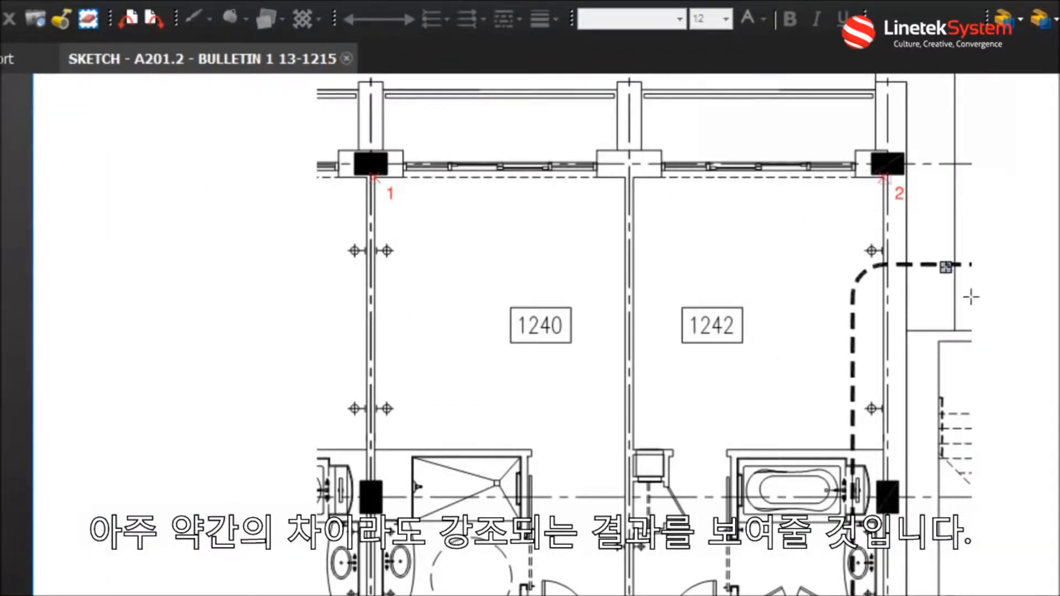
scroll(645, 335, down, 10)
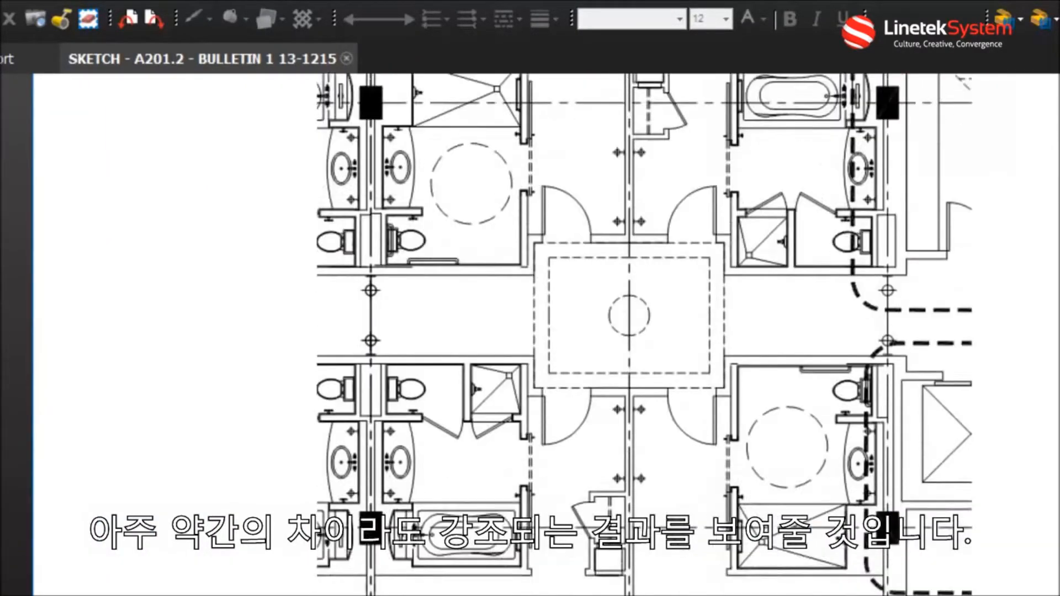
scroll(951, 506, down, 2)
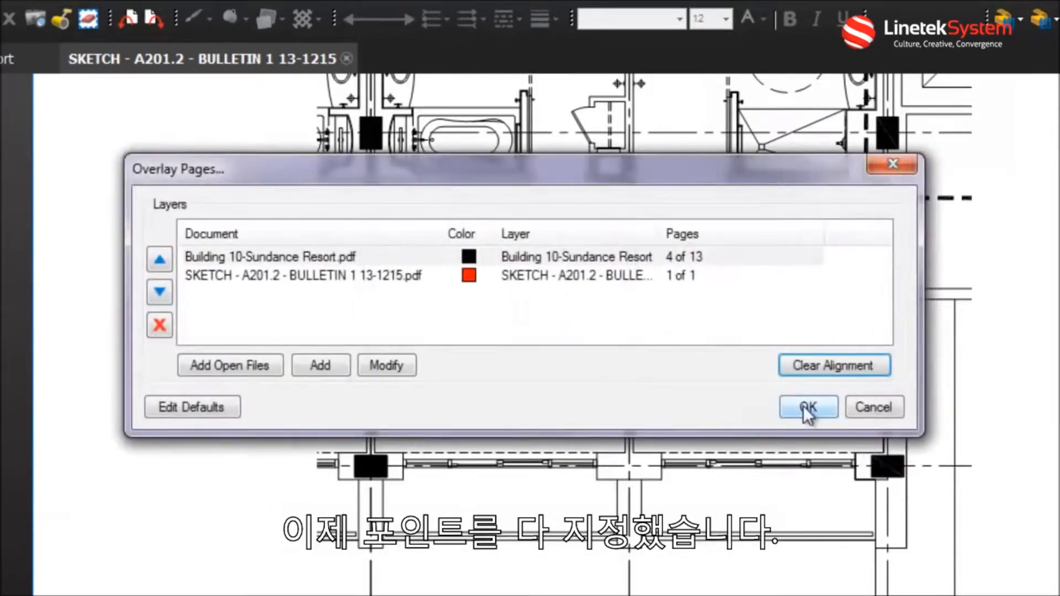
click(810, 407)
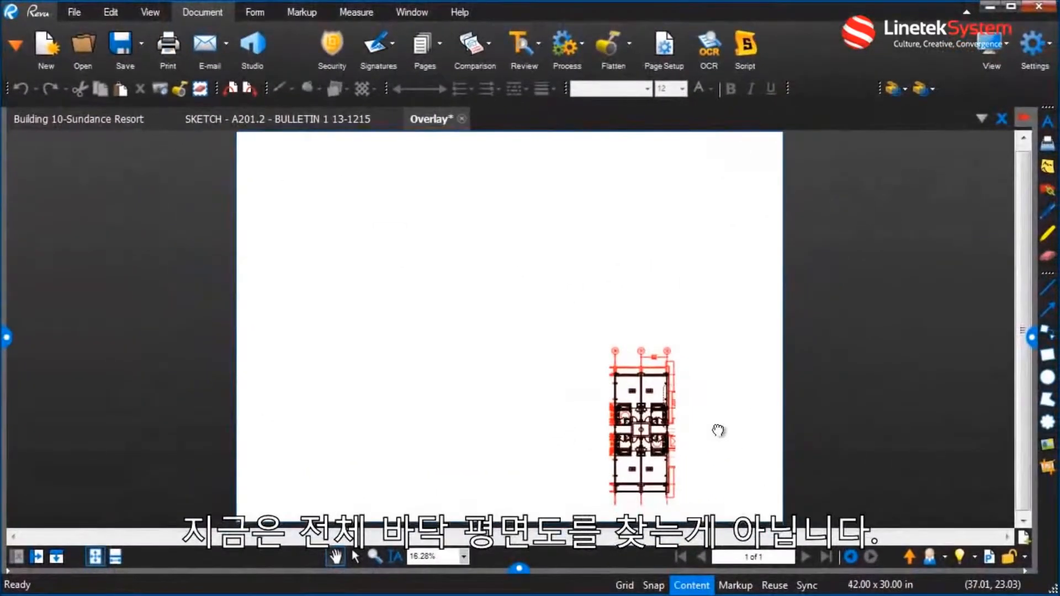
- Examine the black and red overlay of rooms 1240 to 1243 for differences in the bathroom layouts
scroll(631, 266, up, 2)
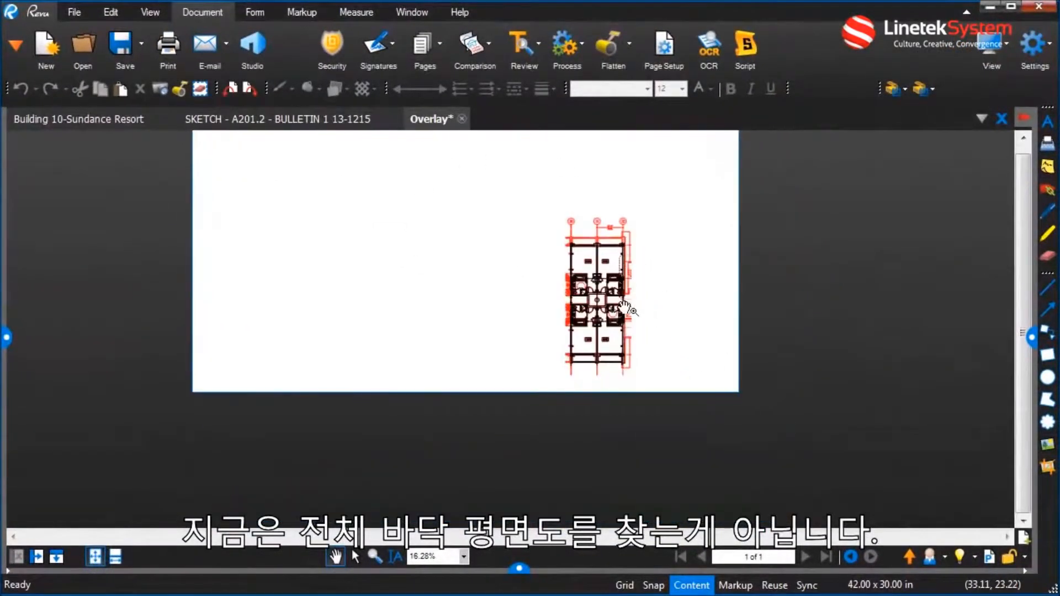
scroll(686, 331, up, 7)
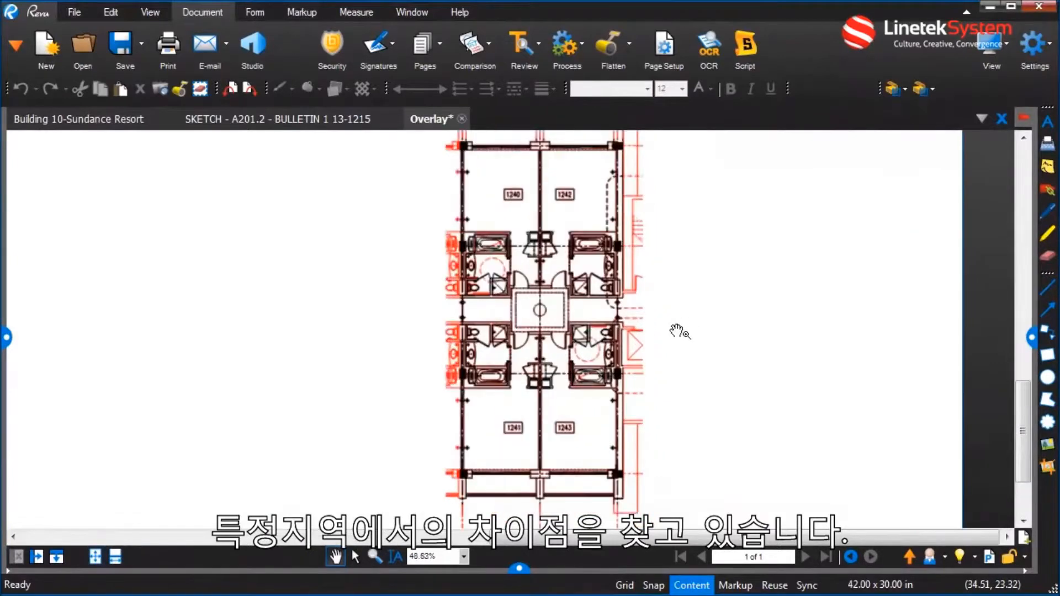
scroll(679, 331, up, 1)
drag(684, 287, 734, 389)
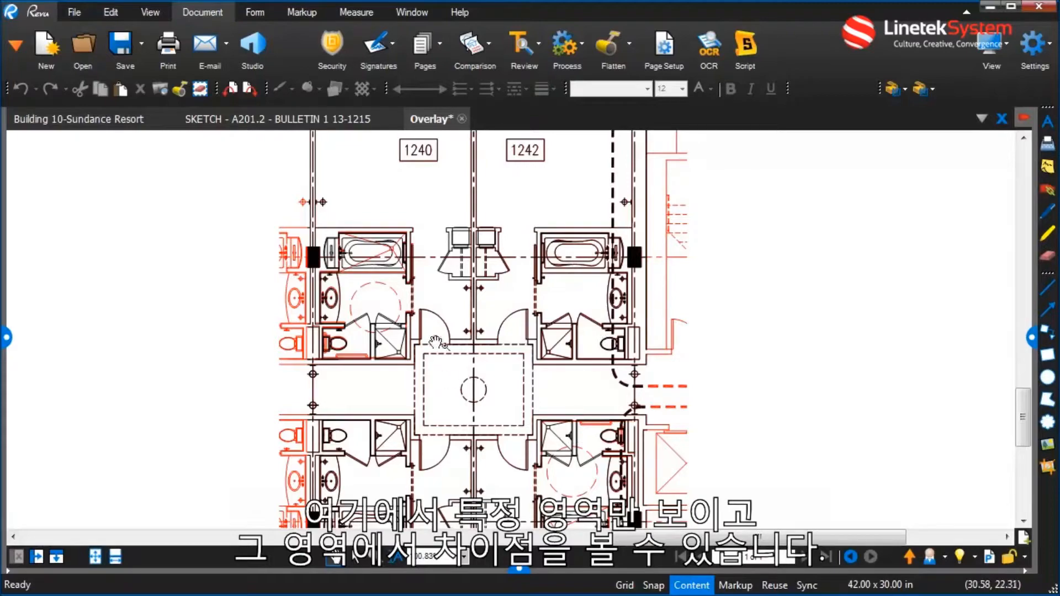
scroll(366, 279, up, 3)
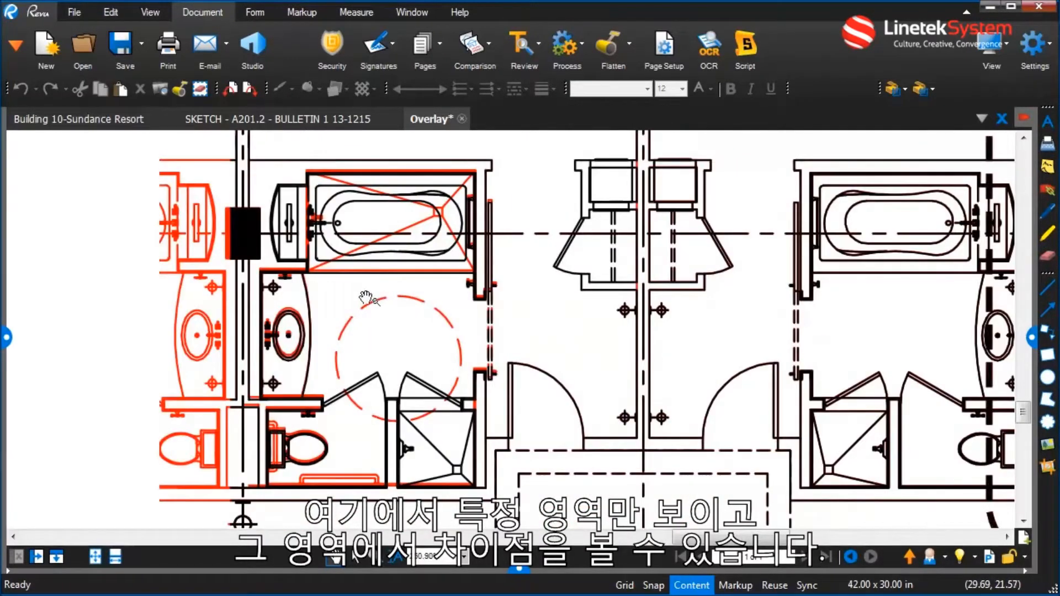
scroll(625, 395, down, 3)
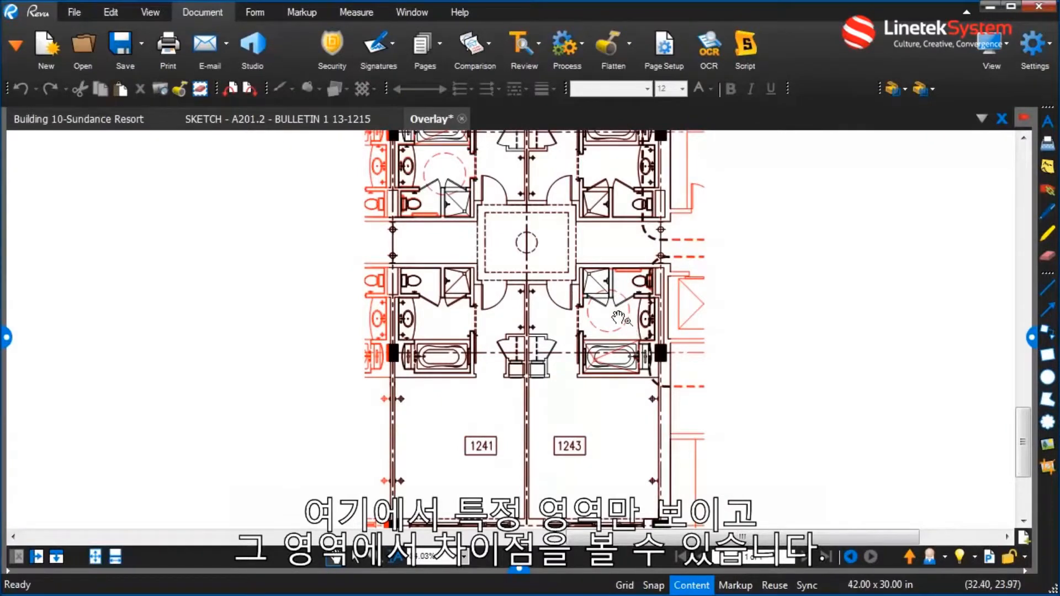
scroll(662, 335, down, 2)
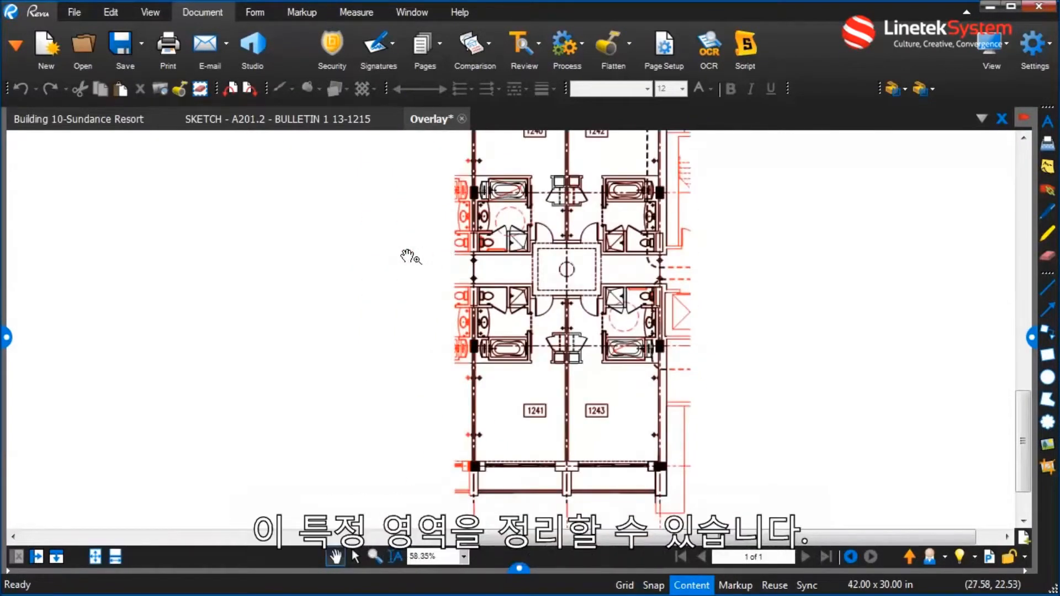
- Erase the excess red sketch content to the right and left of rooms 1240 to 1243 and below them with Erase Content
drag(407, 255, 319, 282)
click(200, 88)
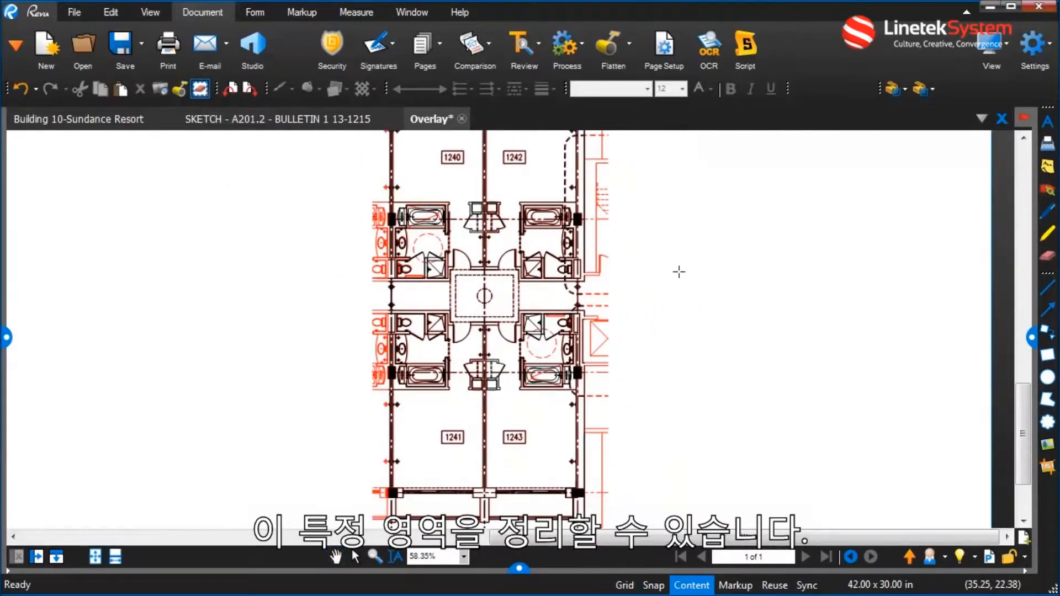
scroll(679, 272, down, 1)
scroll(670, 253, down, 1)
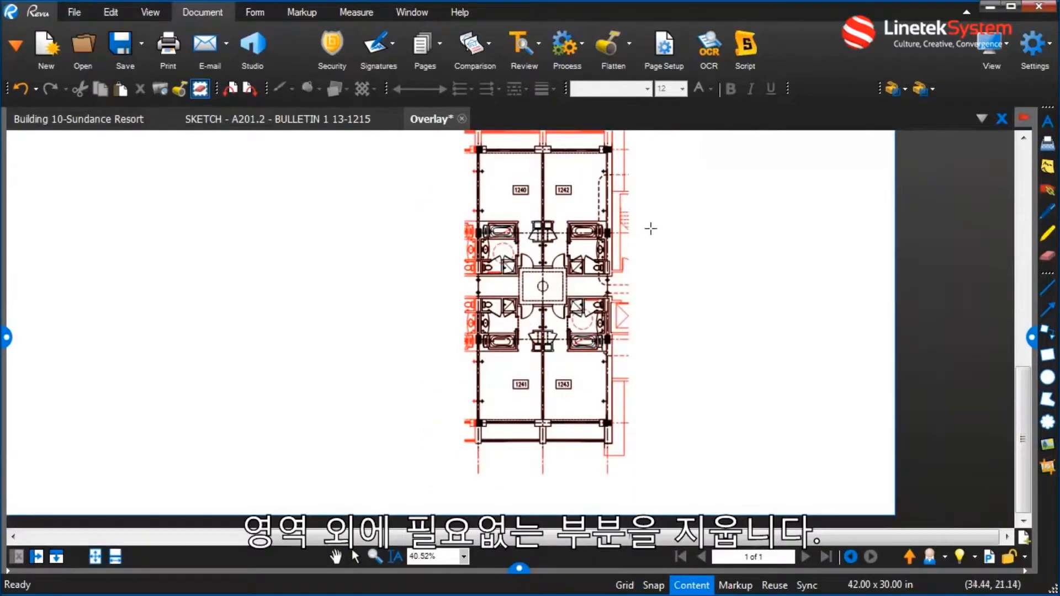
drag(618, 207, 656, 465)
mouse_move(455, 231)
mouse_down()
mouse_move(475, 465)
mouse_move(584, 450)
mouse_up()
- Erase the red grid bubbles, dimension and linework above rooms 1240 and 1242
scroll(714, 262, up, 4)
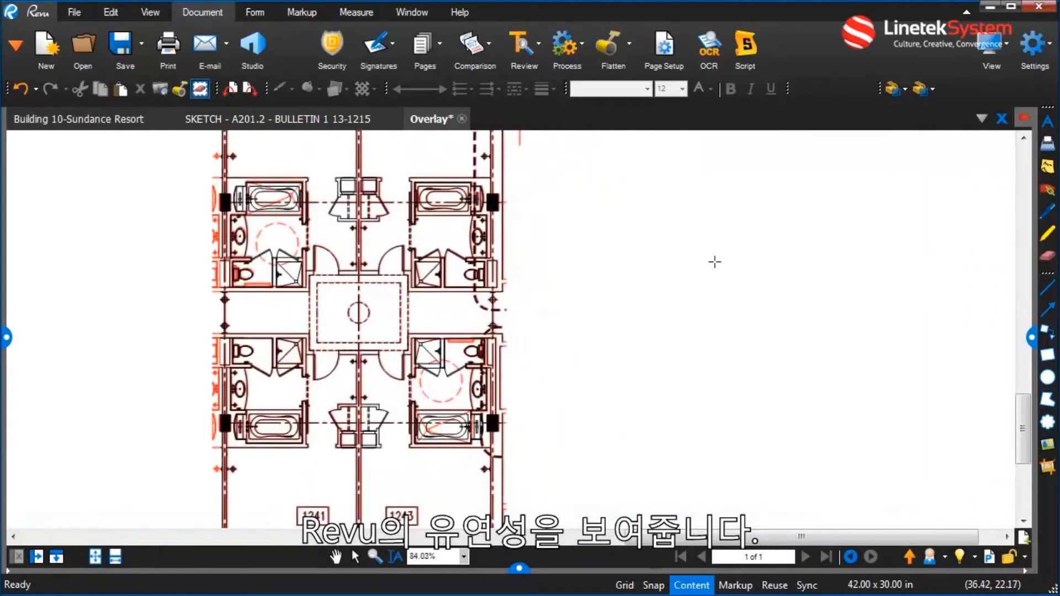
scroll(714, 262, down, 4)
click(1023, 138)
click(1023, 138)
drag(435, 197, 661, 258)
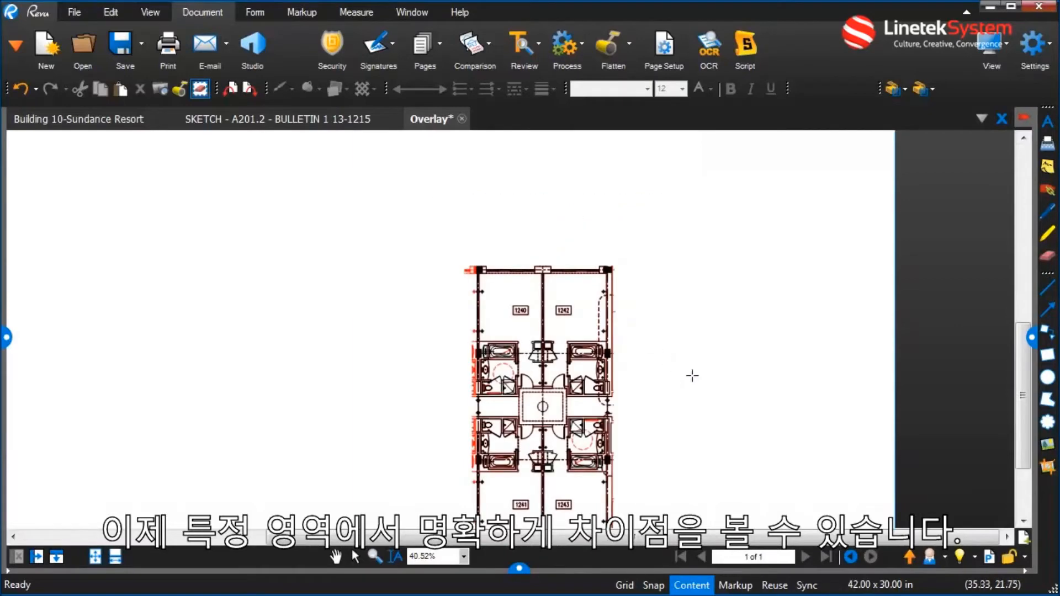
scroll(700, 404, down, 2)
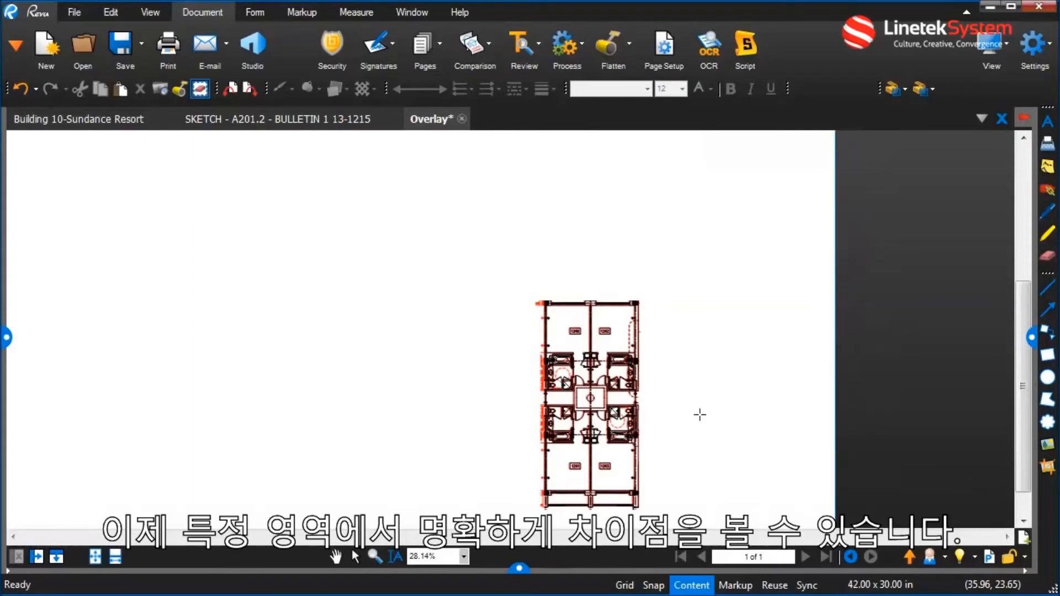